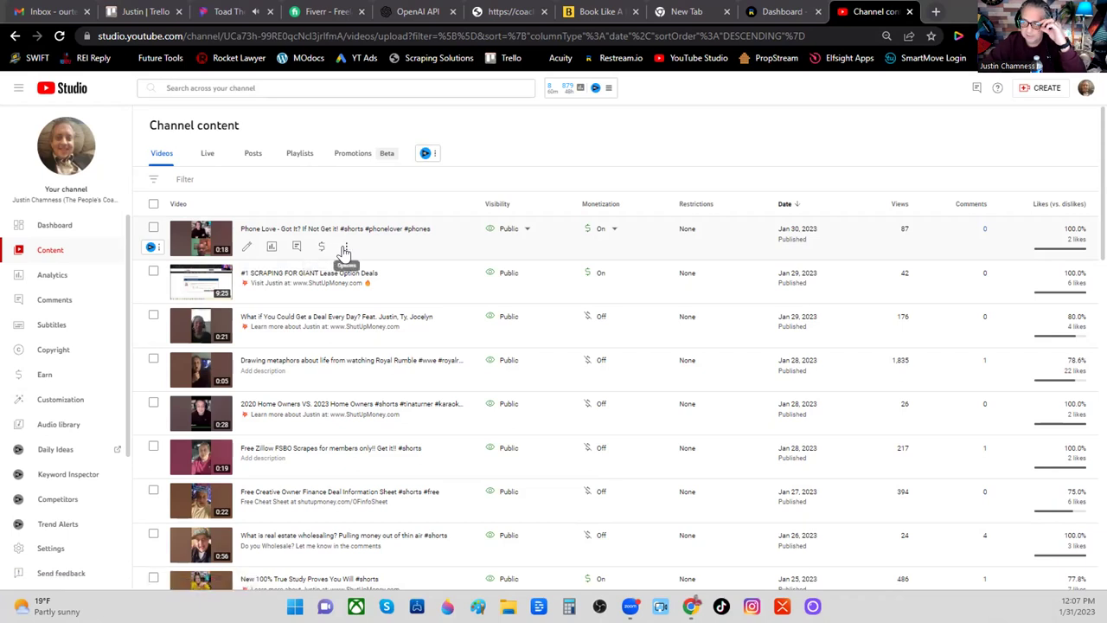
Open the promotion setup for the newest video, "Phone Love - Got It? If Not Get It!", view its account stage and close it.
click(344, 249)
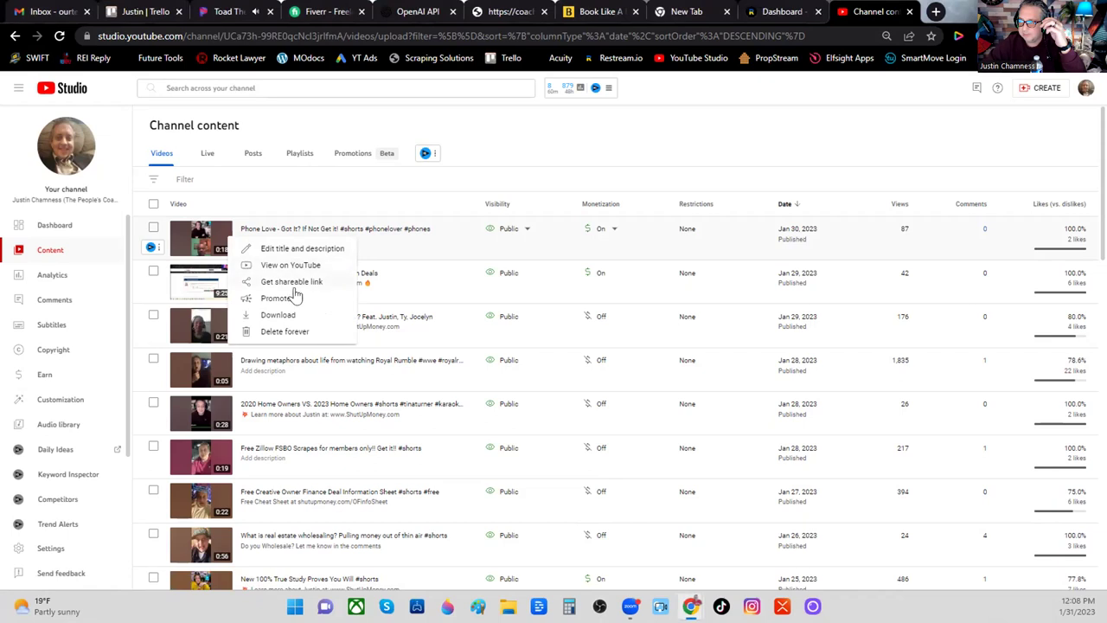
click(269, 299)
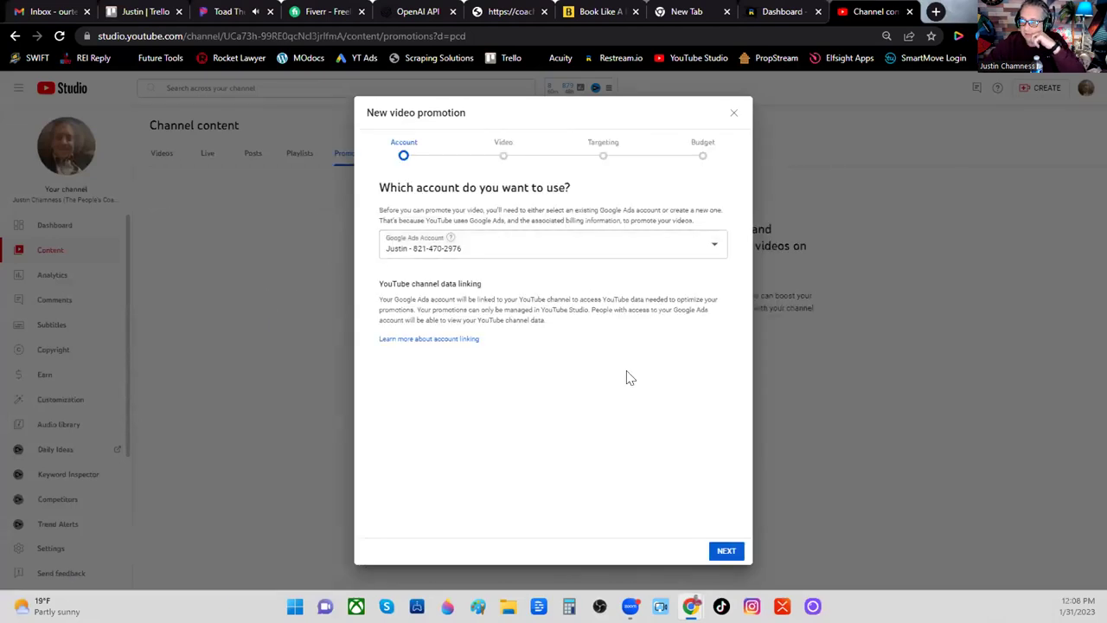
click(733, 113)
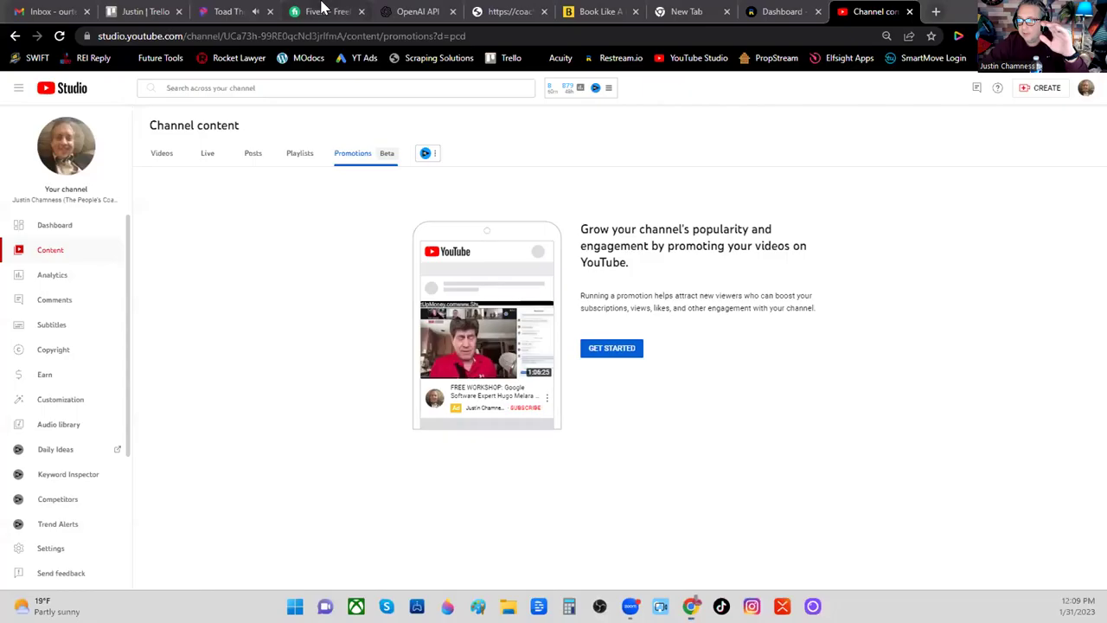
Switch to Fiverr and search its services for "Facebook Business Page".
click(321, 8)
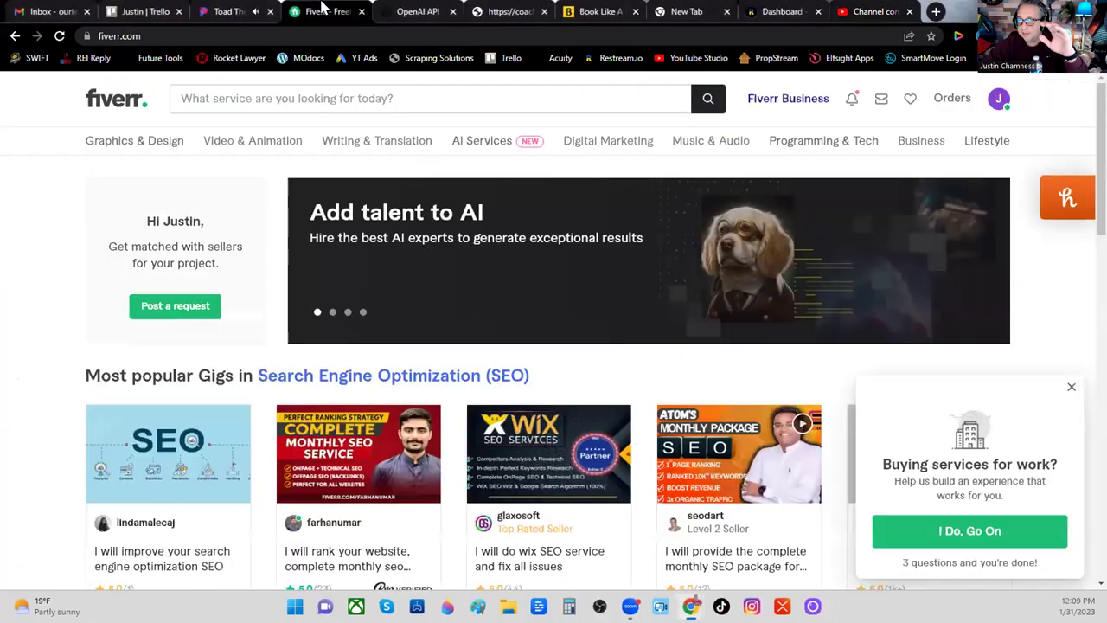
click(566, 10)
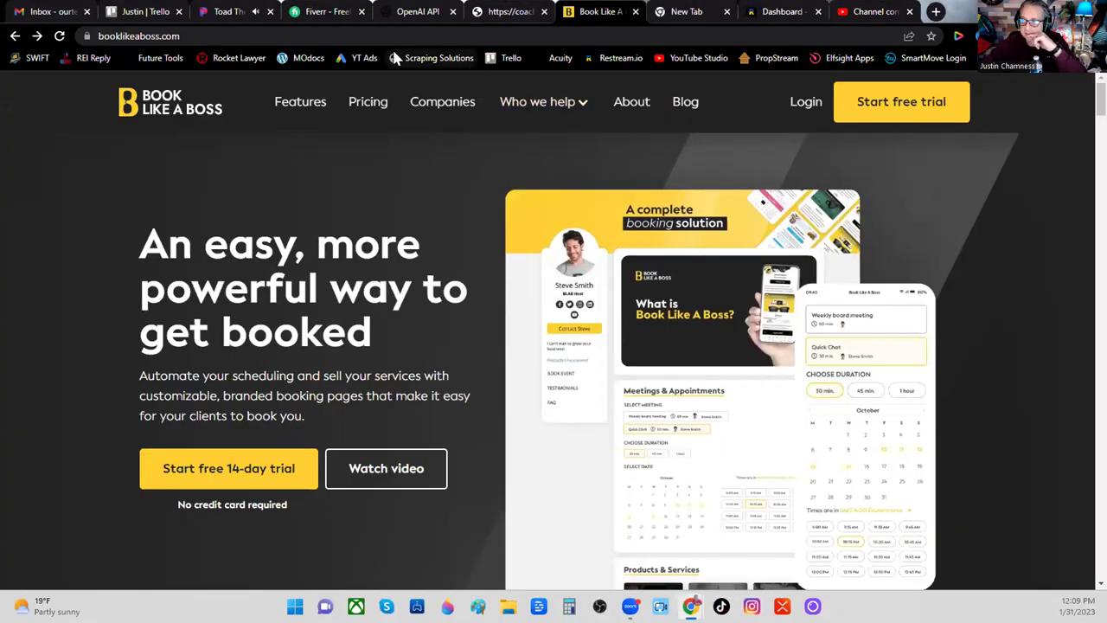
click(318, 15)
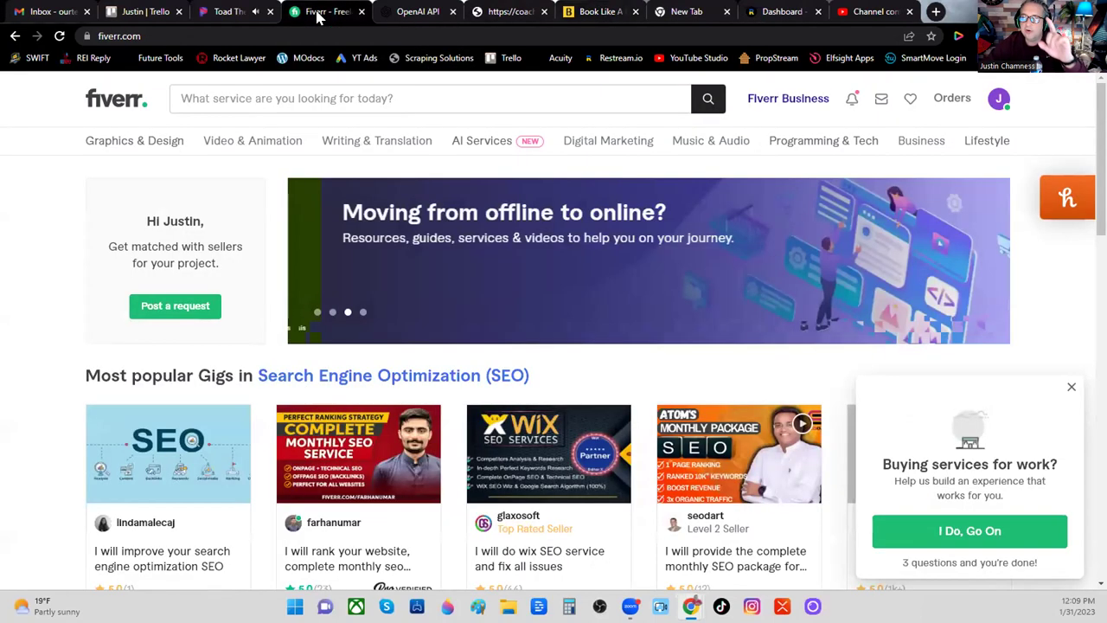
click(238, 95)
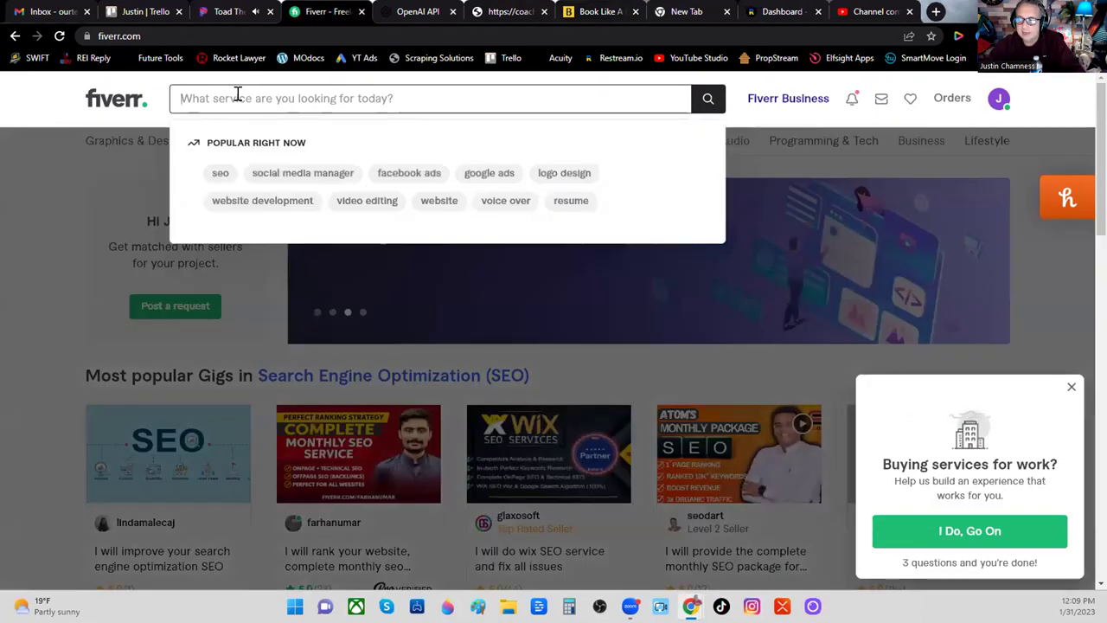
text(Face)
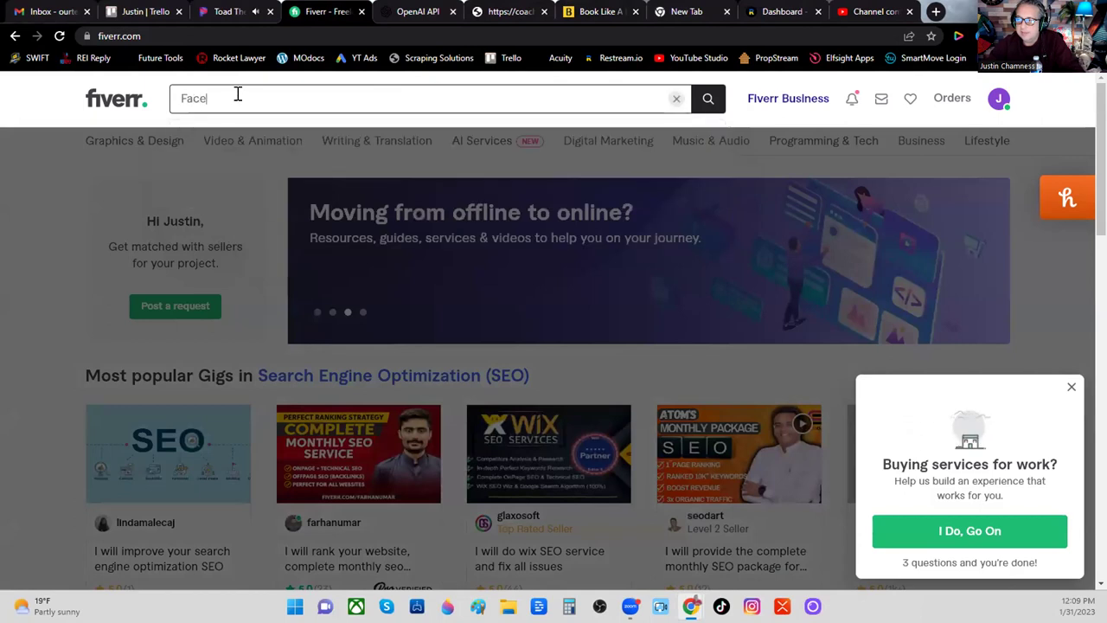
text(book ad)
key(BackSpace)
key(BackSpace)
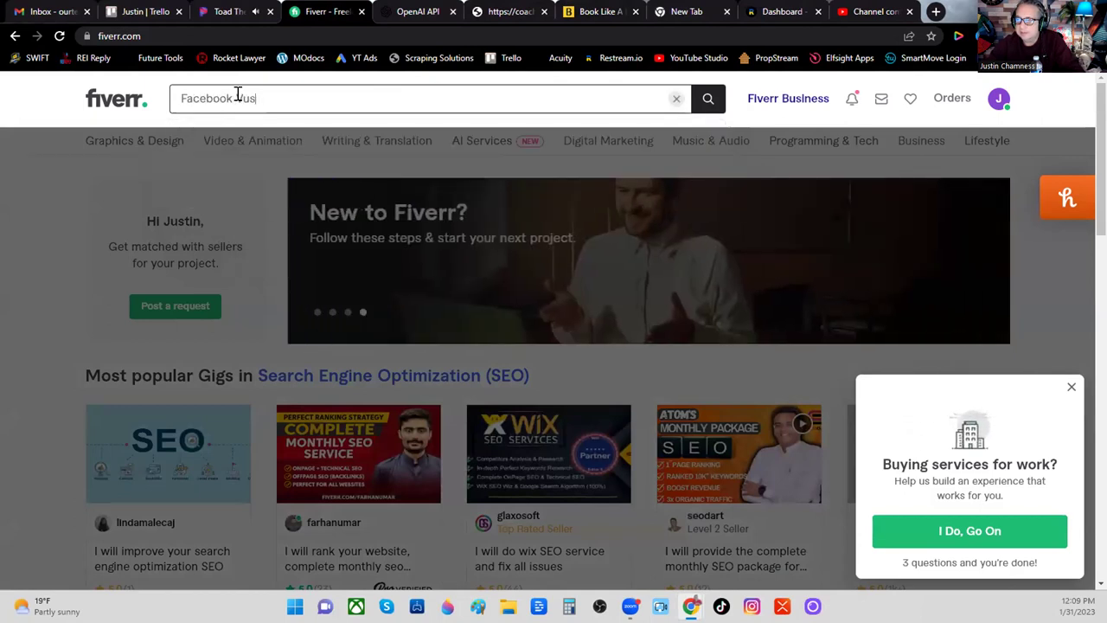
text(Business Page)
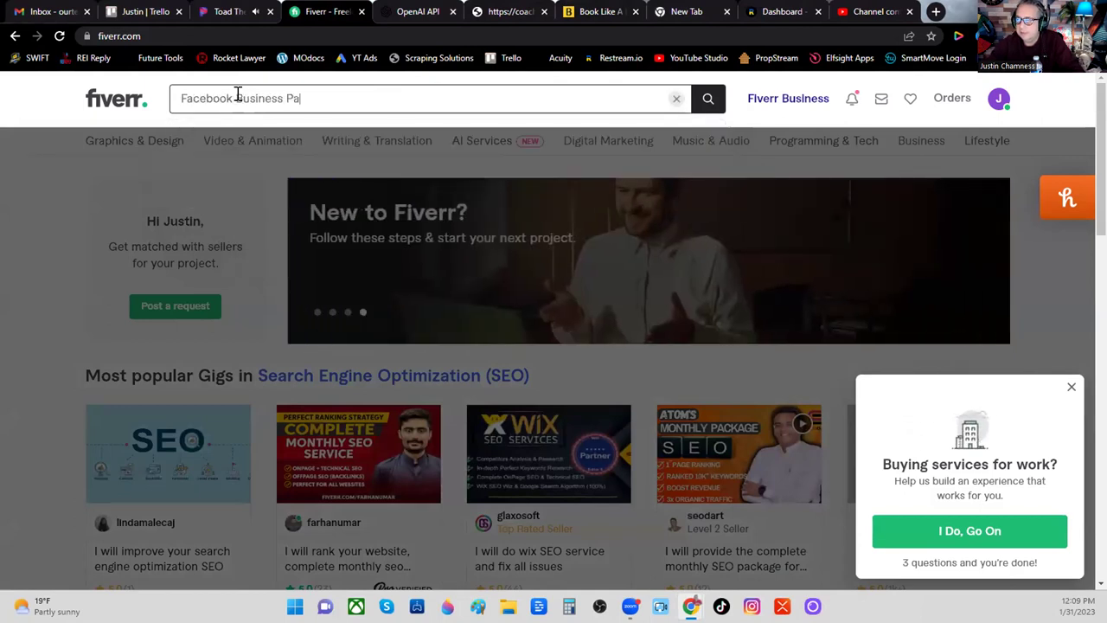
key(Return)
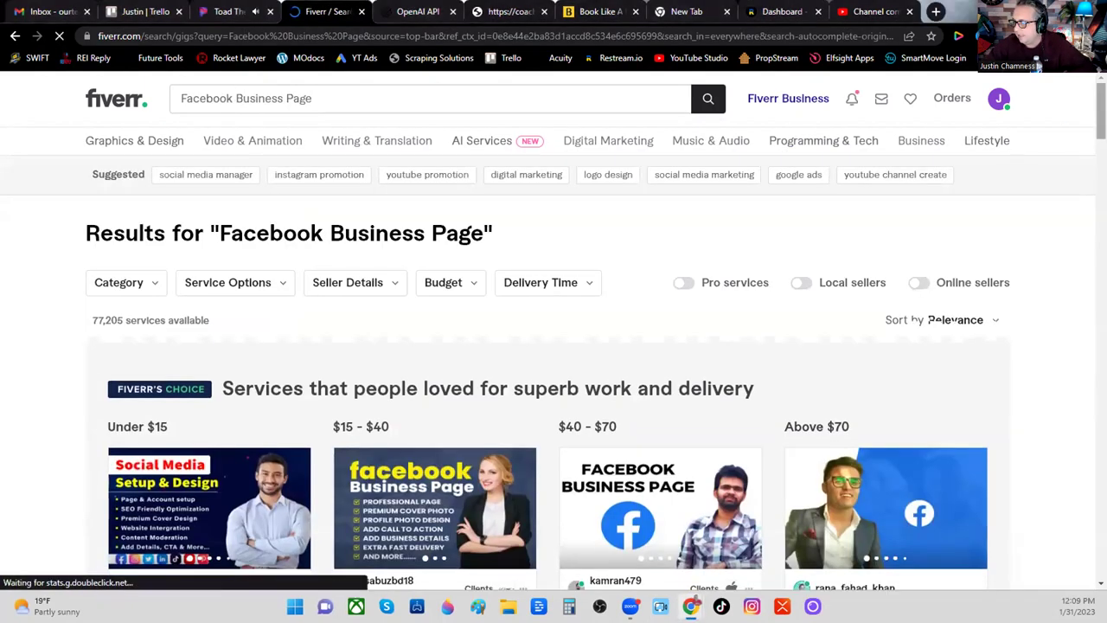
Look over the Facebook page services, then search Fiverr for "start youtube channel" instead.
scroll(1066, 130, down, 2)
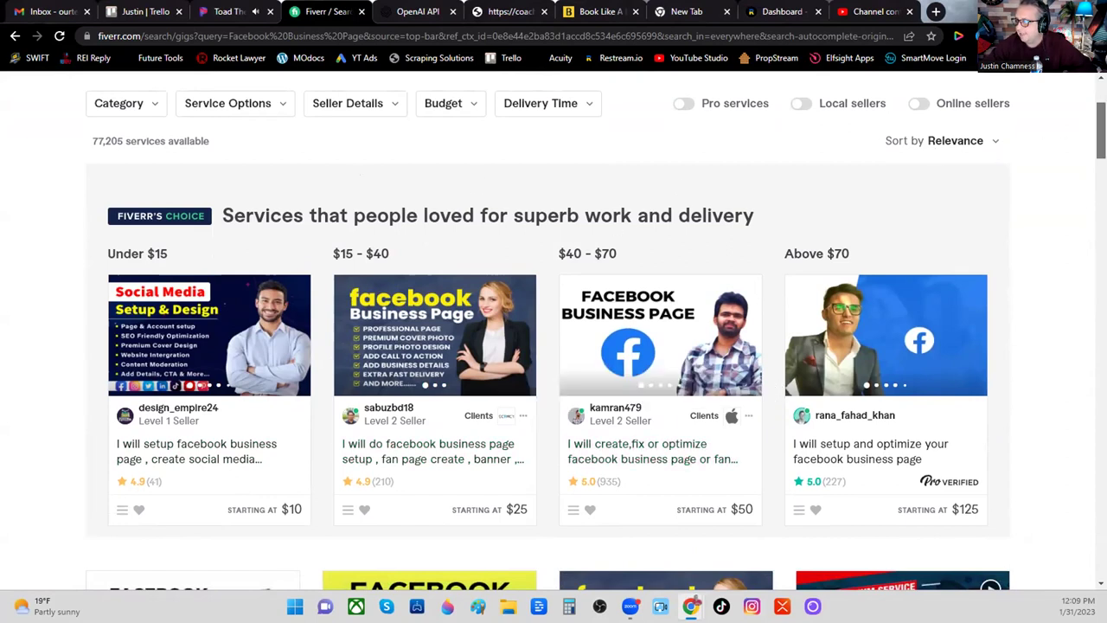
scroll(596, 331, up, 1)
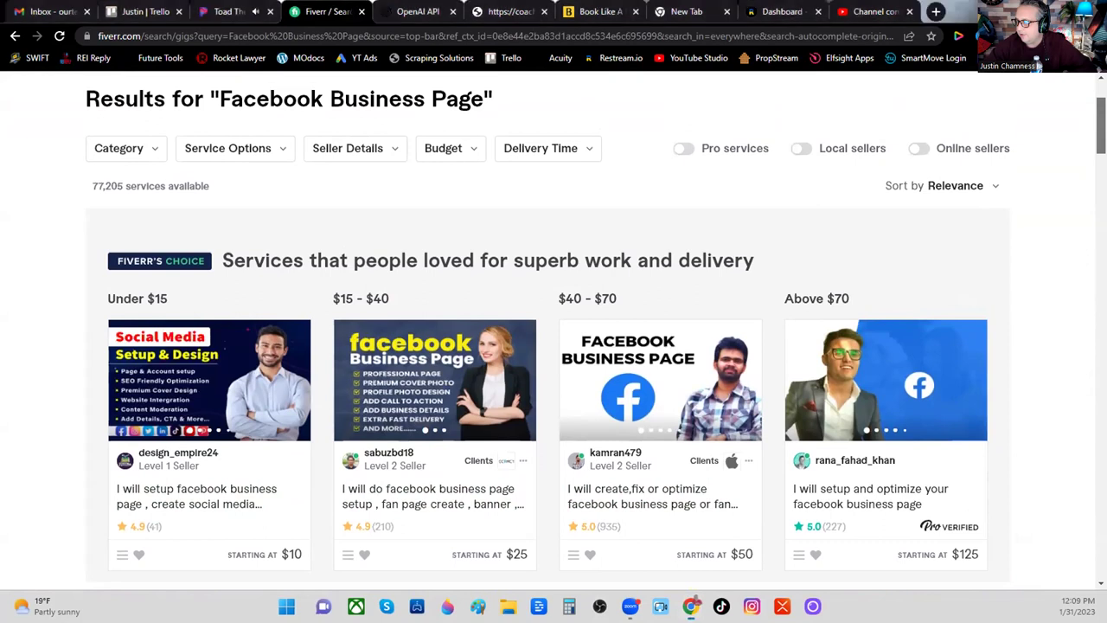
scroll(553, 346, up, 2)
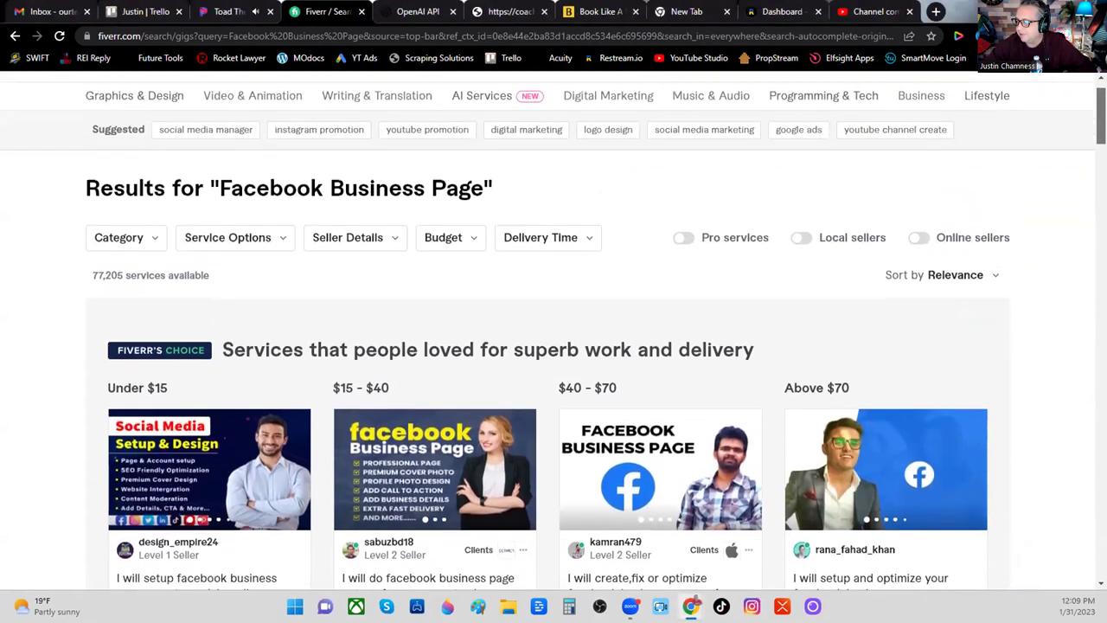
scroll(554, 346, up, 1)
click(482, 99)
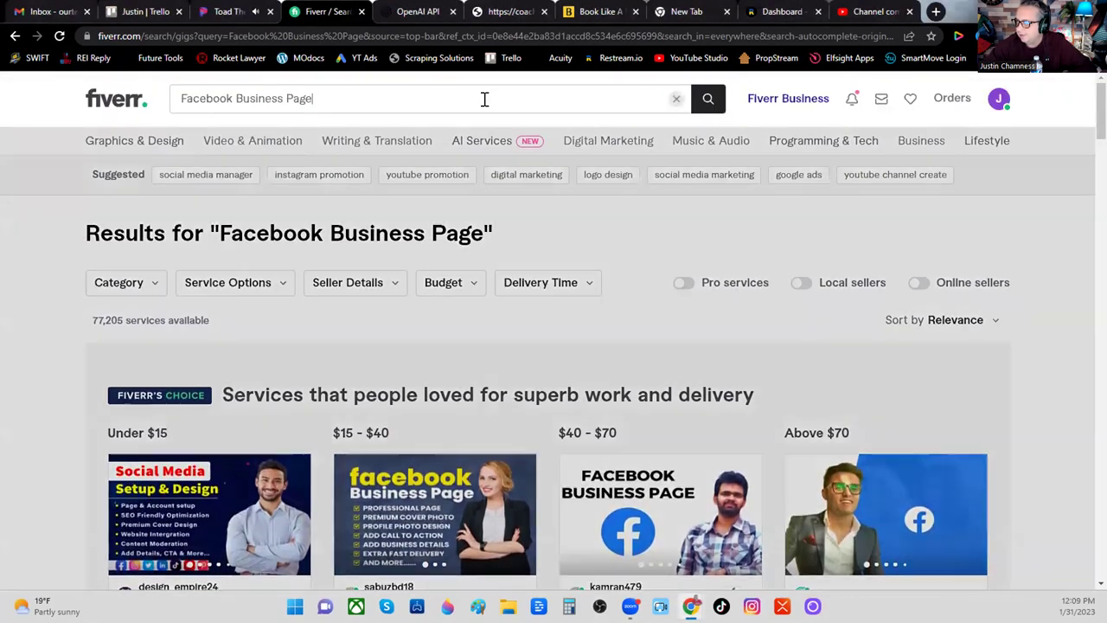
triple_click(485, 98)
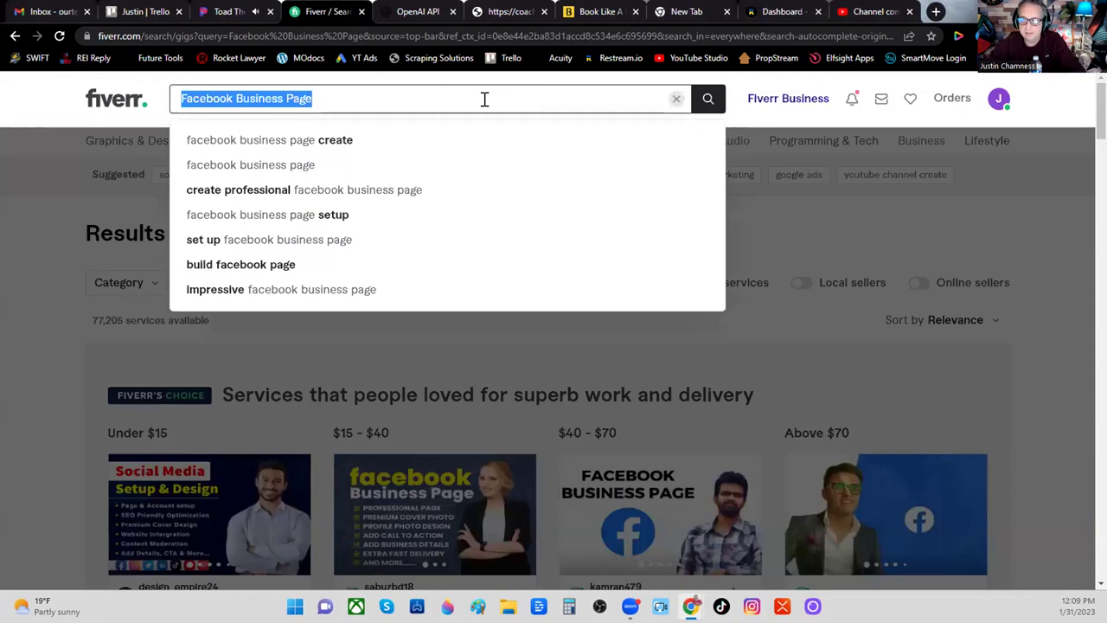
key(BackSpace)
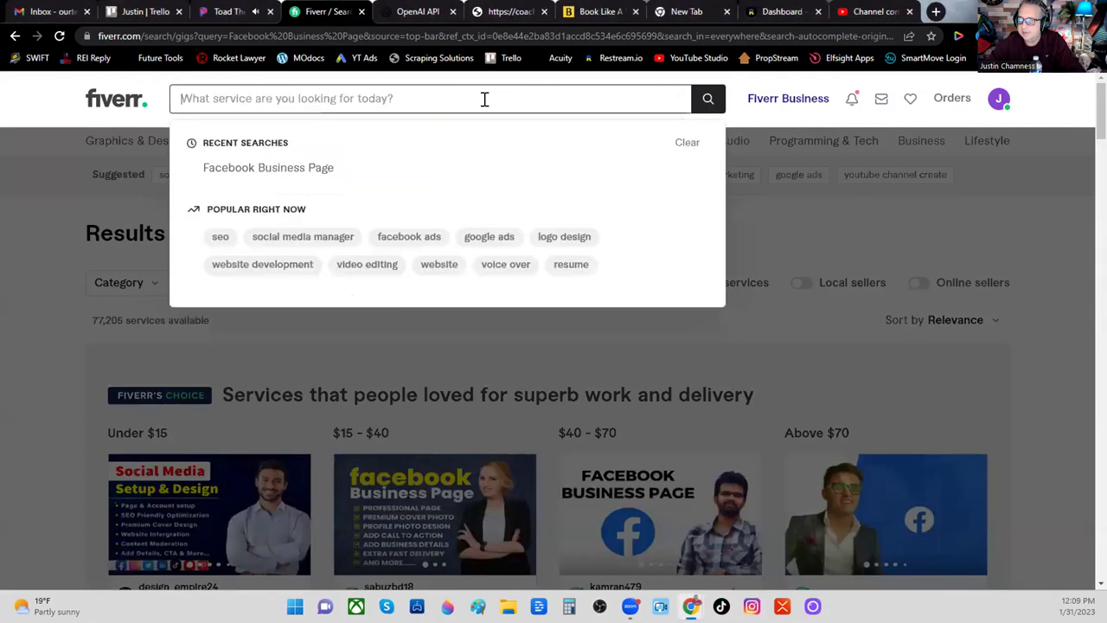
text(start youtube channel)
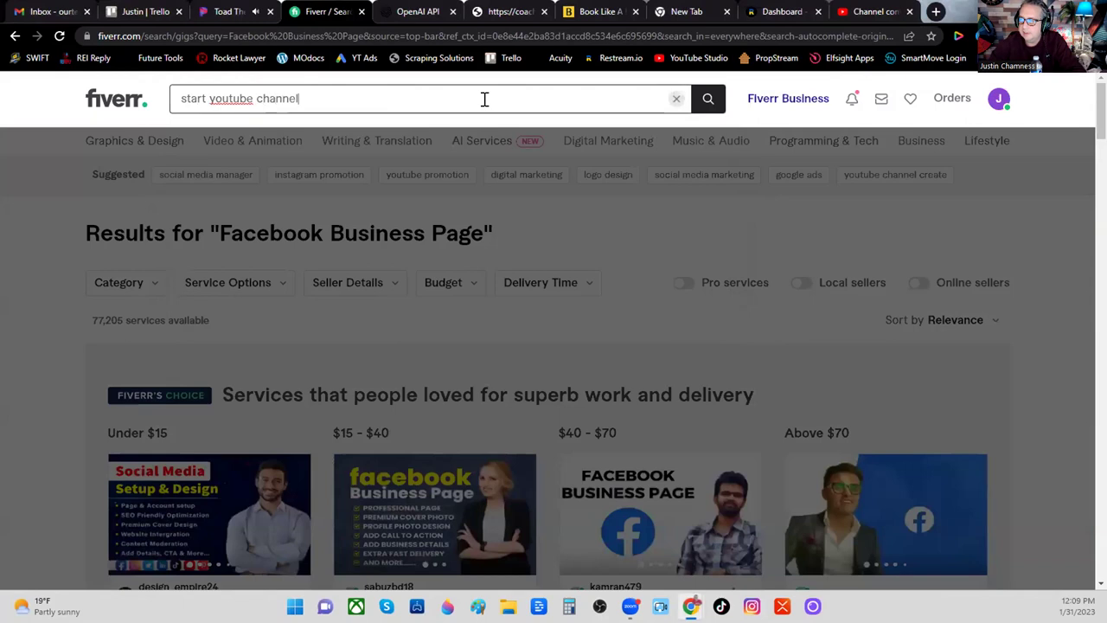
key(Return)
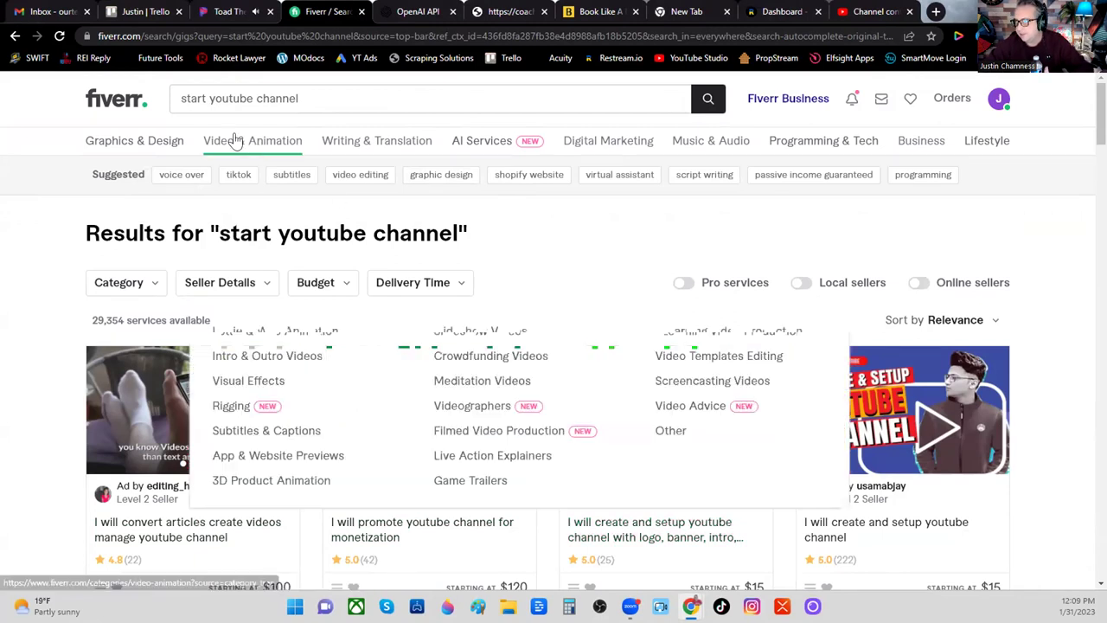
Change the Fiverr search to "setup youtube channel" and look over the offered services and their starting prices.
double_click(191, 95)
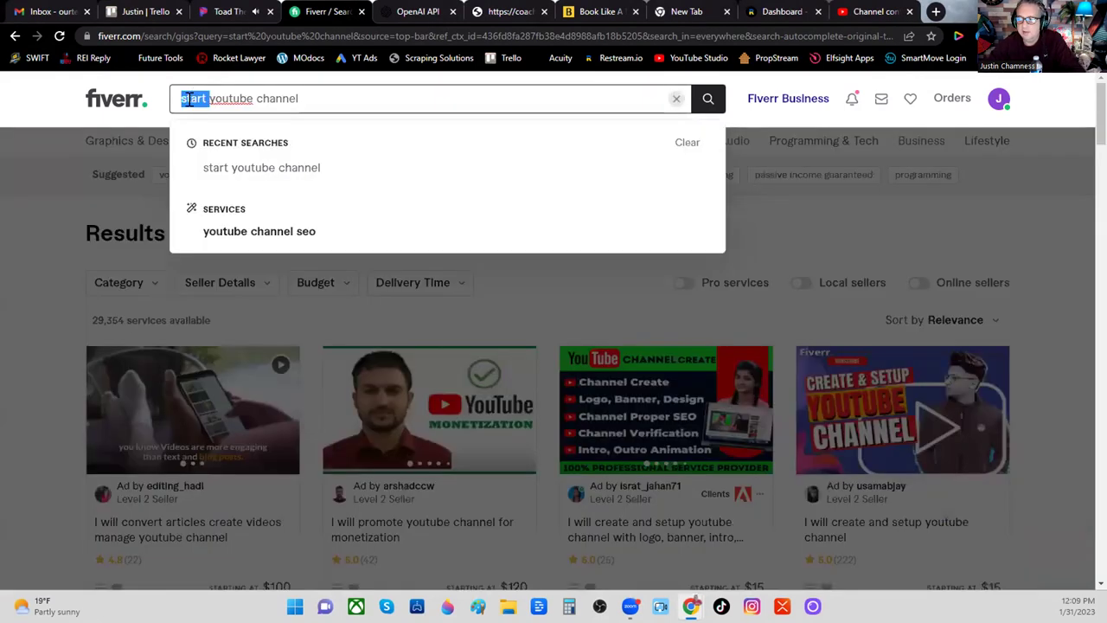
text(setup)
key(Return)
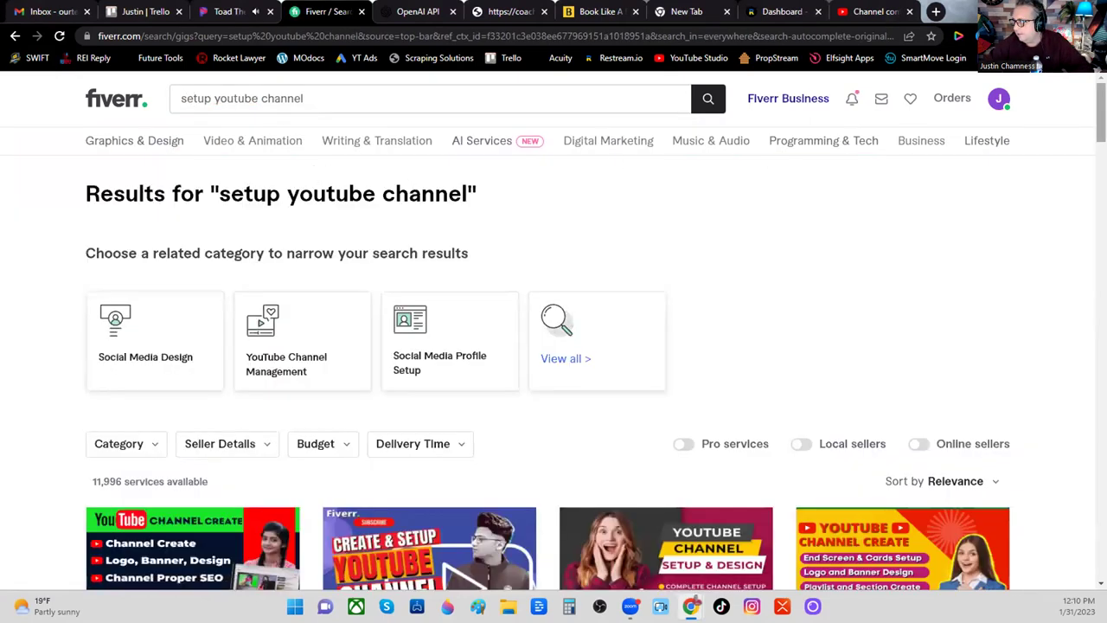
scroll(554, 331, down, 3)
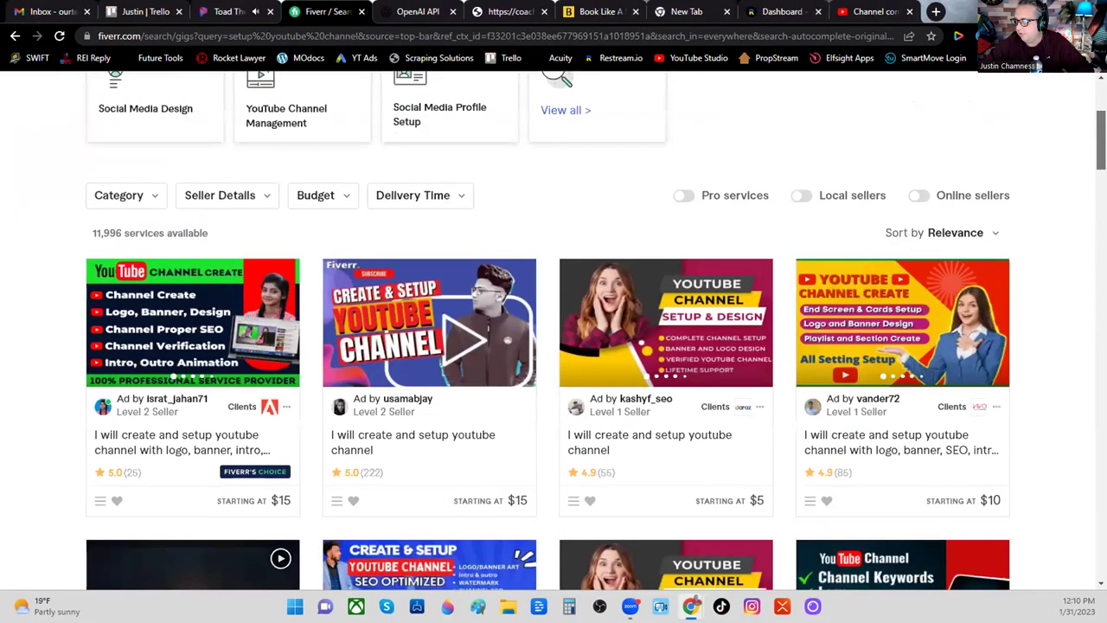
scroll(554, 331, down, 1)
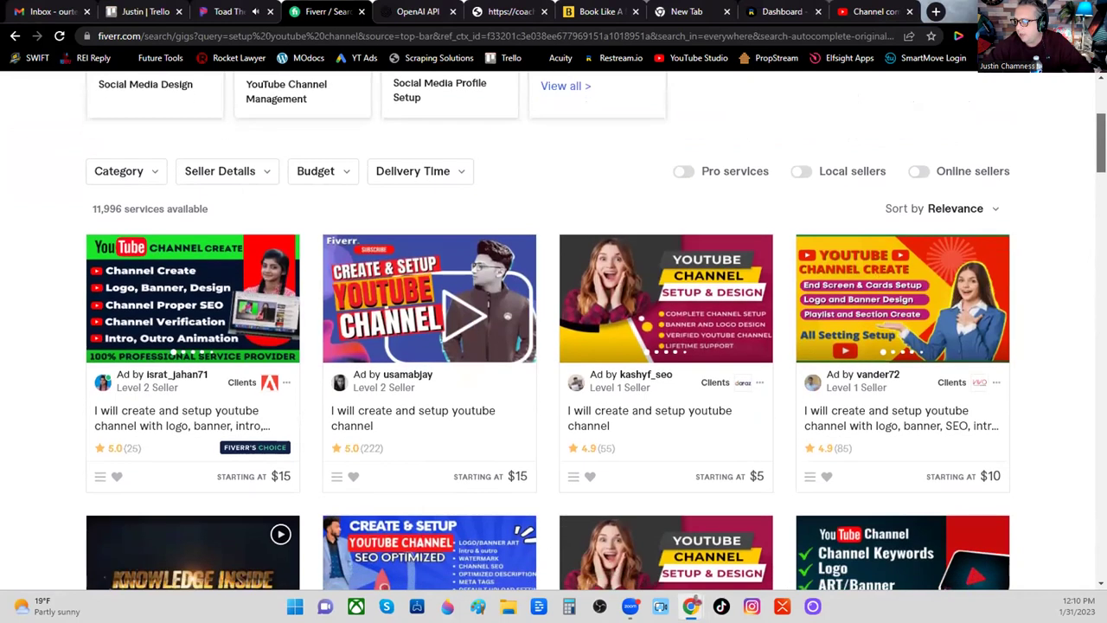
scroll(554, 332, down, 1)
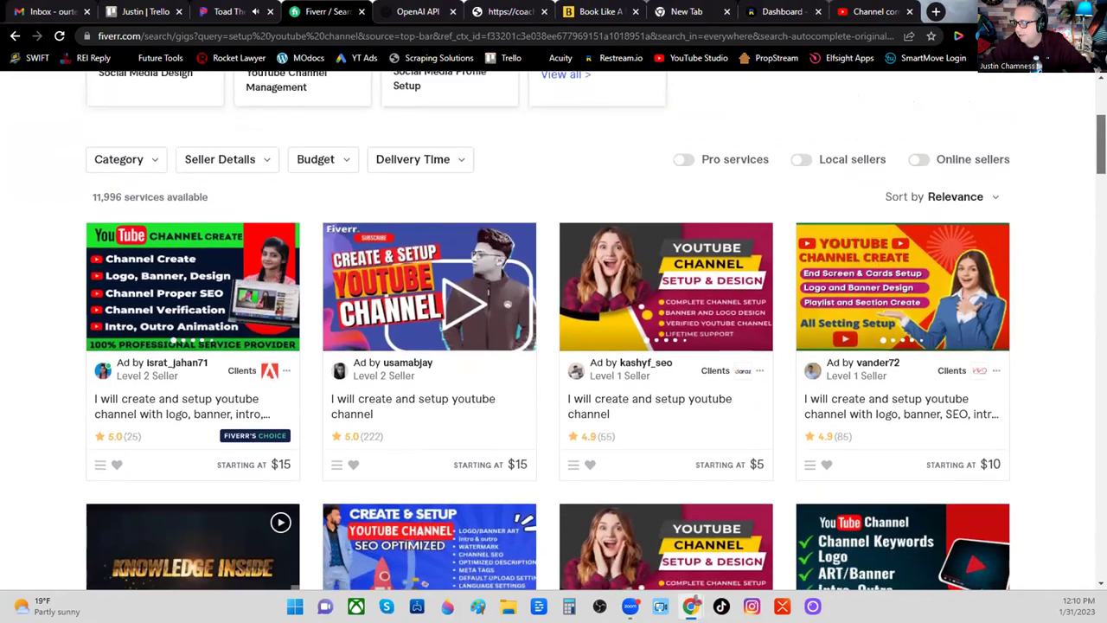
scroll(553, 332, up, 3)
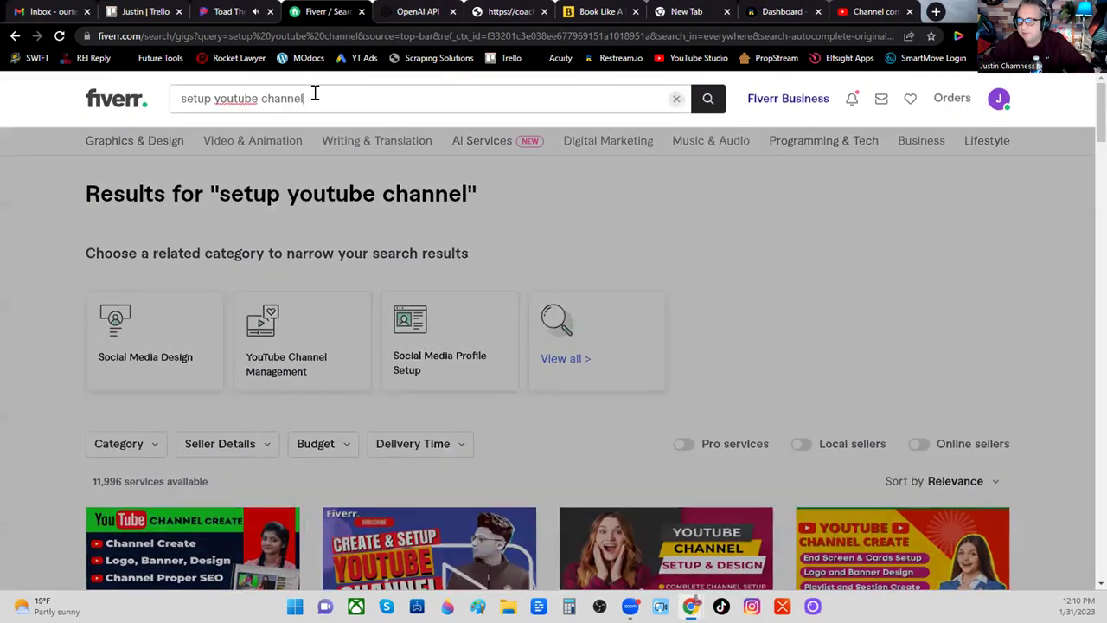
click(315, 98)
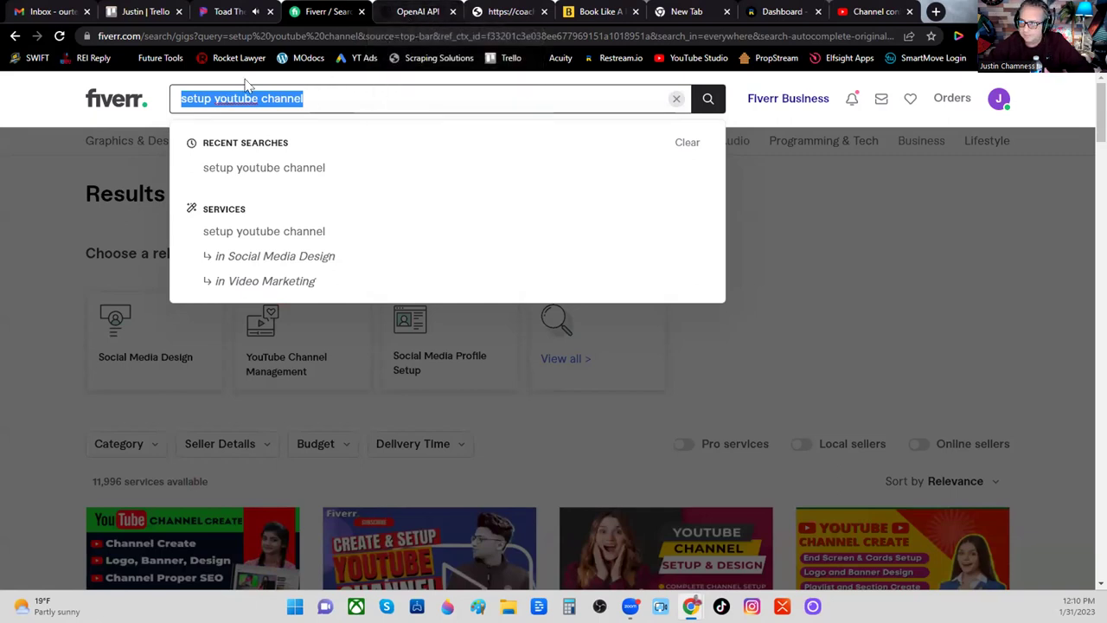
Switch to the OpenAI Playground and log in to the existing account.
click(419, 17)
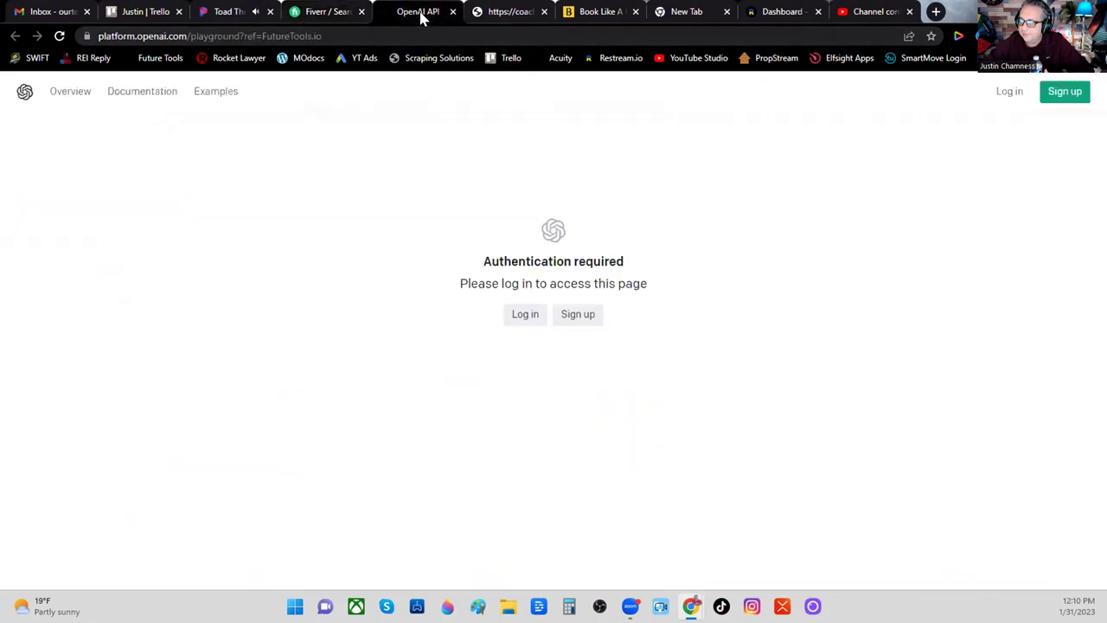
click(521, 316)
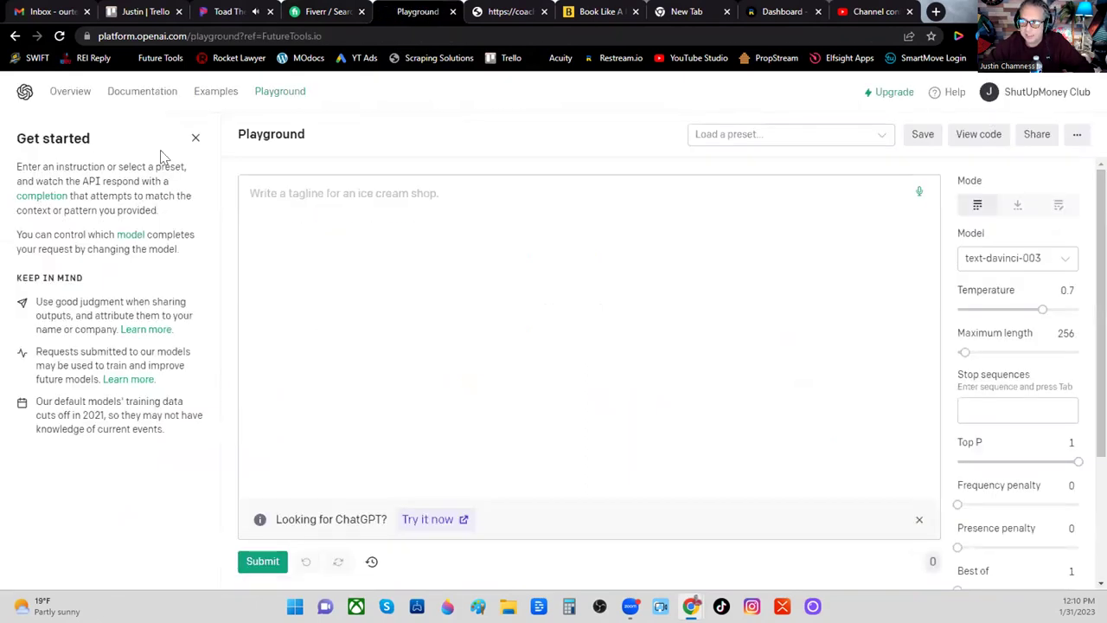
Submit the Playground prompt "write a youtube video script about the power of accountabillity coaching".
click(287, 204)
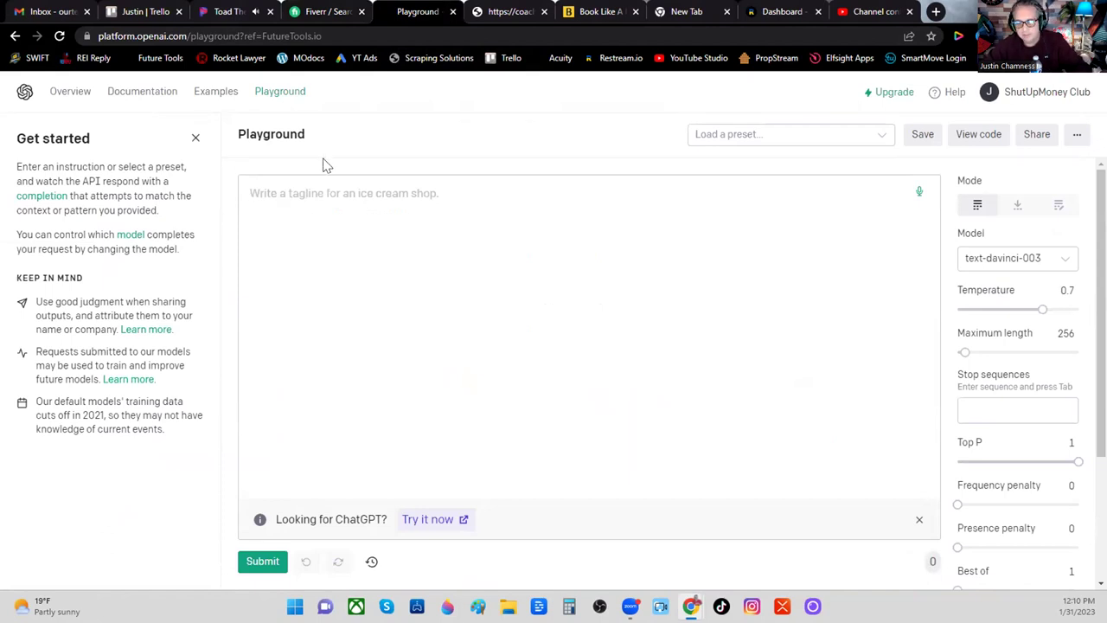
text(wit)
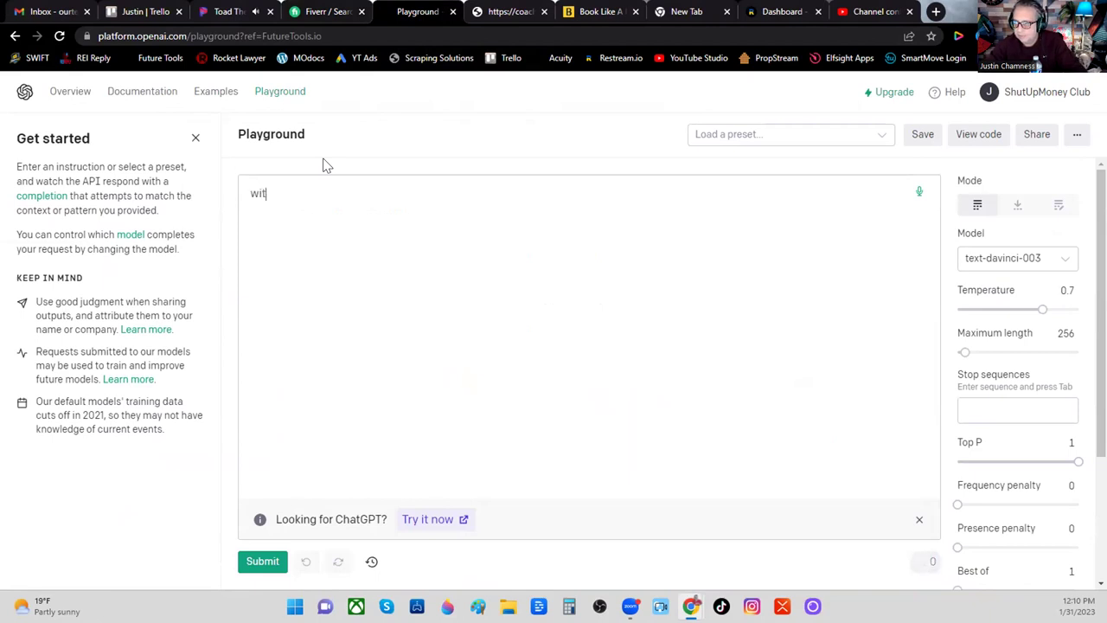
key(BackSpace)
key(BackSpace)
key(BackSpace)
text(rite a youtuv)
key(BackSpace)
text(you)
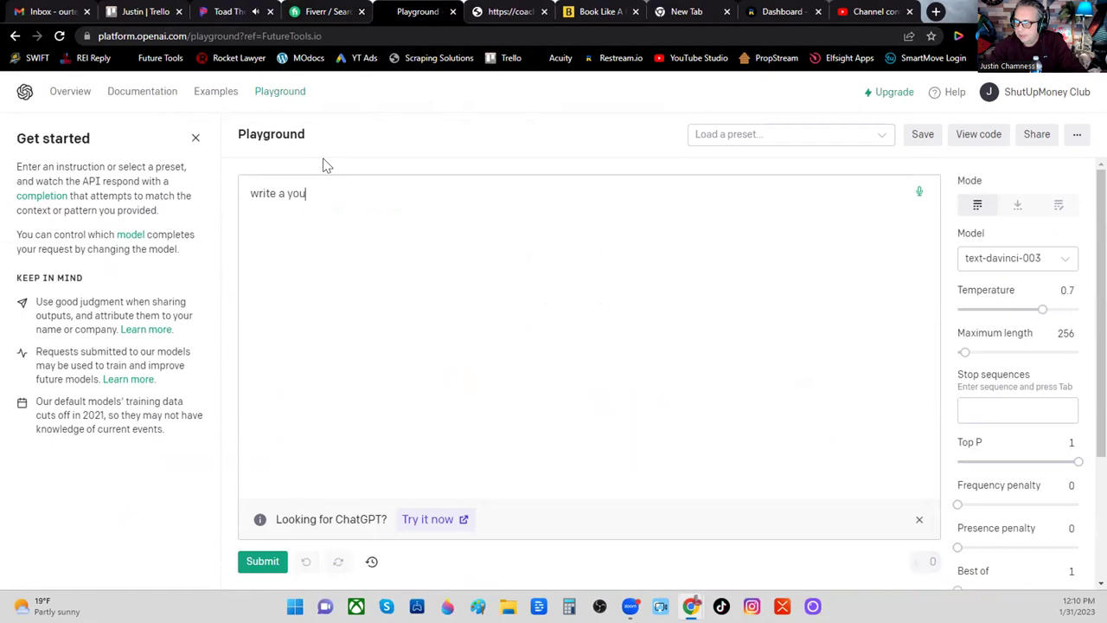
text(tuve video script)
key(BackSpace)
key(BackSpace)
key(BackSpace)
key(BackSpace)
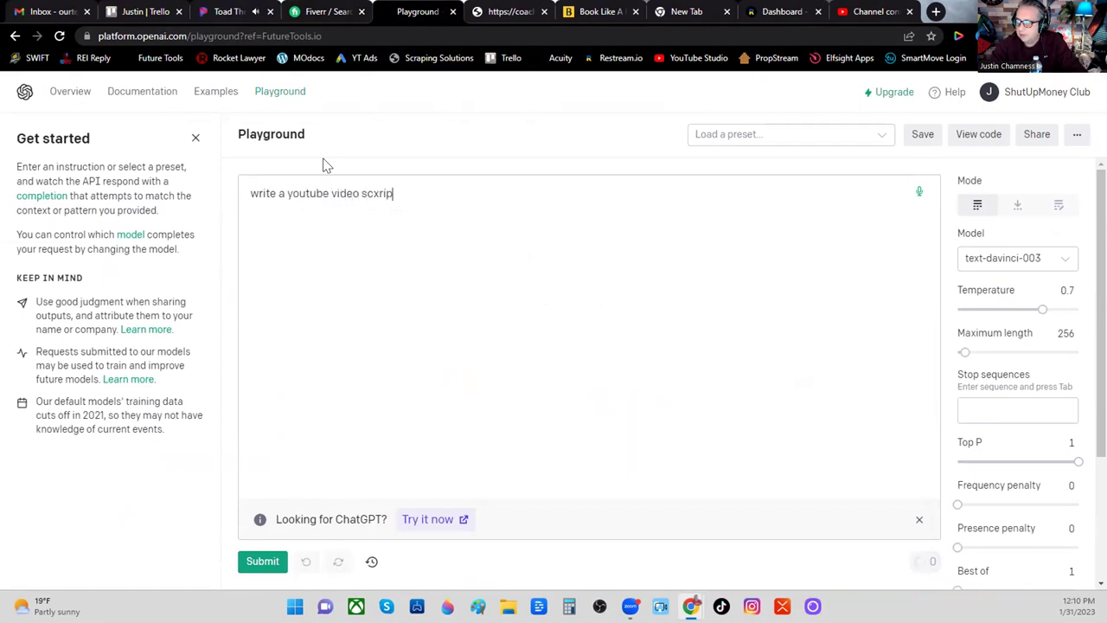
text(ript about the power )
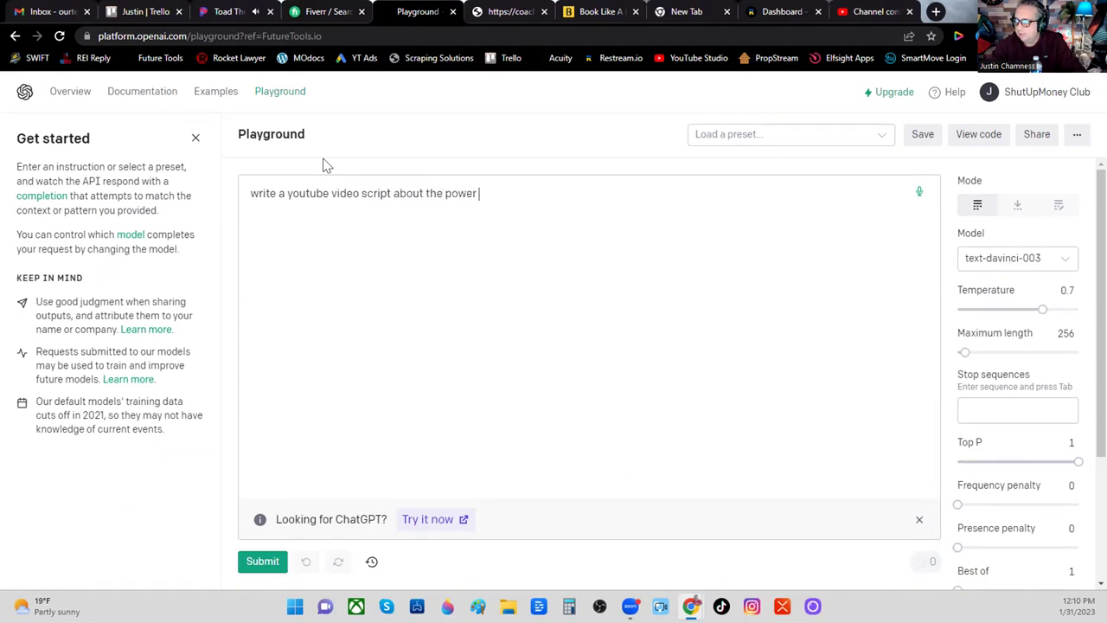
text(of accountability coaching)
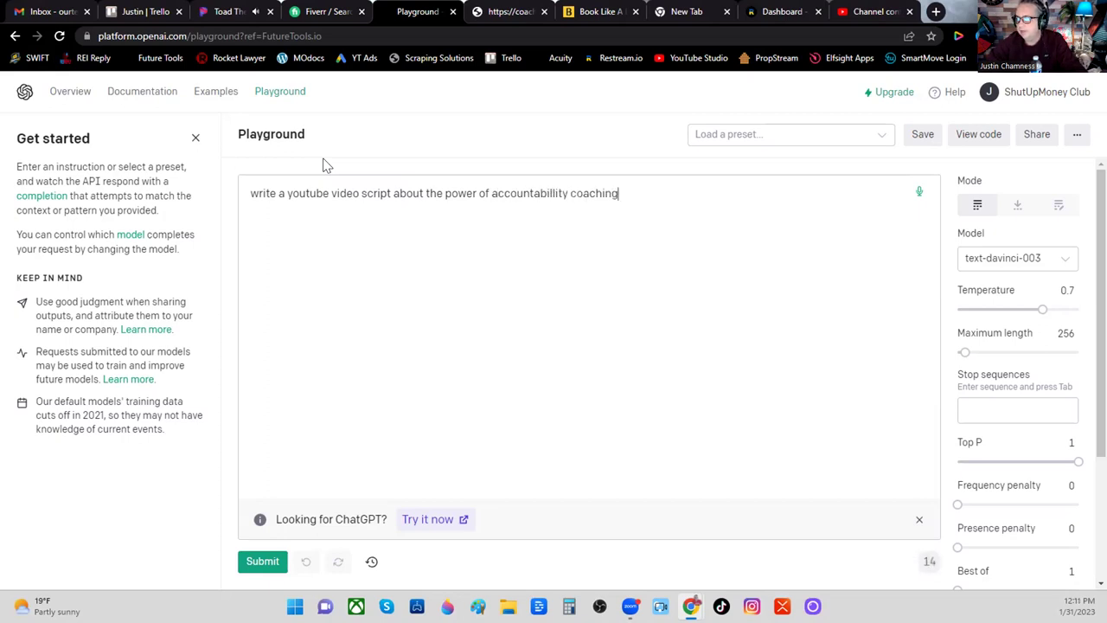
click(257, 562)
click(256, 561)
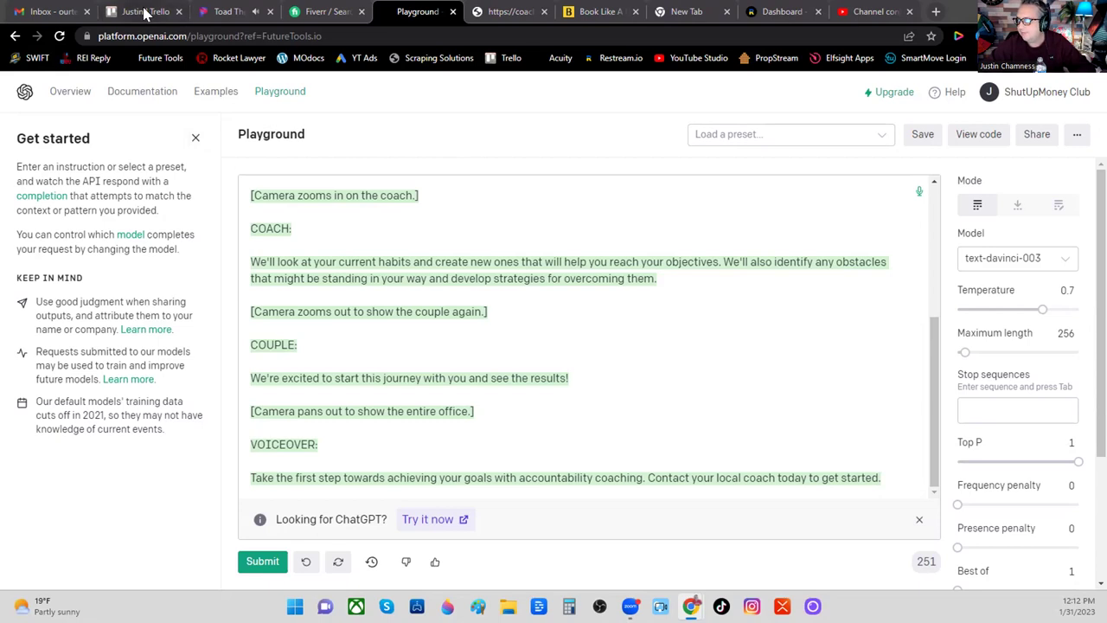
Switch to Gmail, go from there to Google Drive, and open the VIDEO IDEA STARTERS document.
click(60, 11)
click(777, 11)
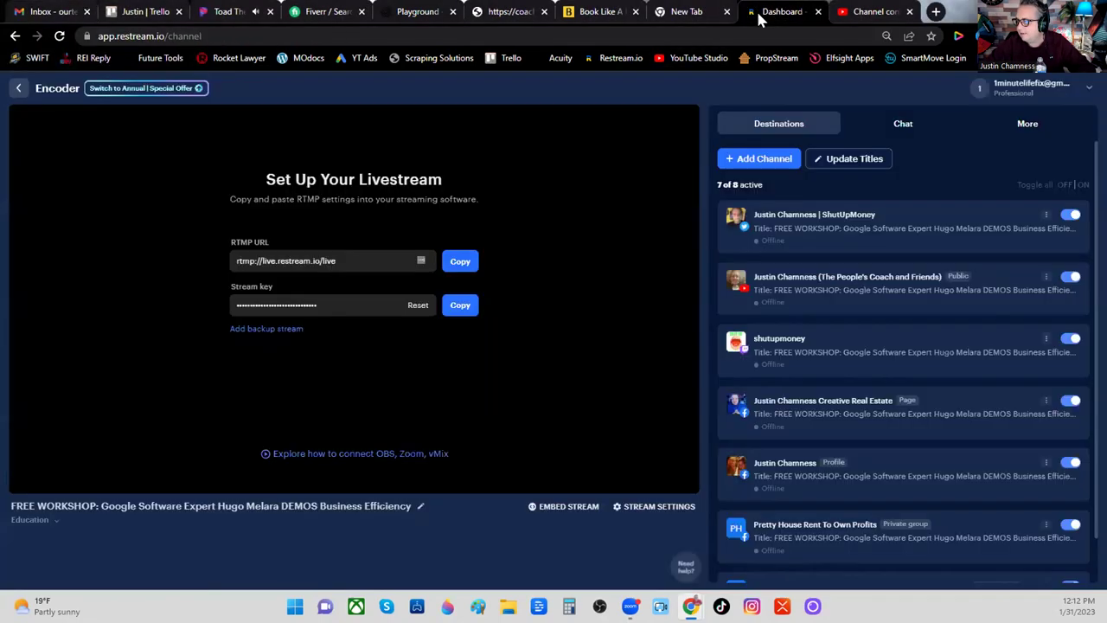
click(681, 11)
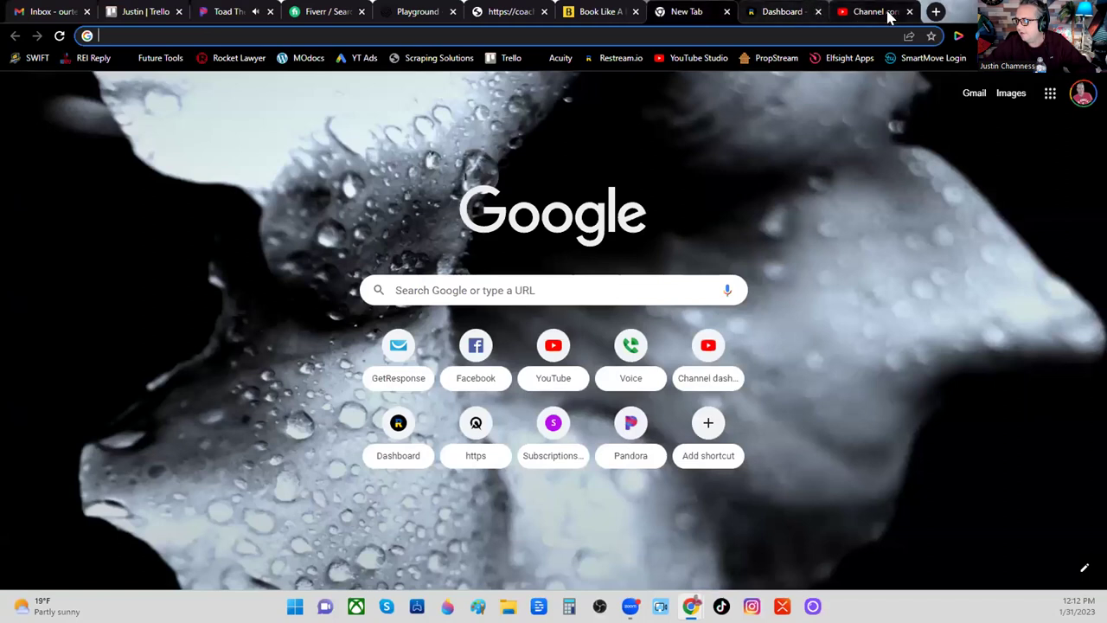
click(74, 10)
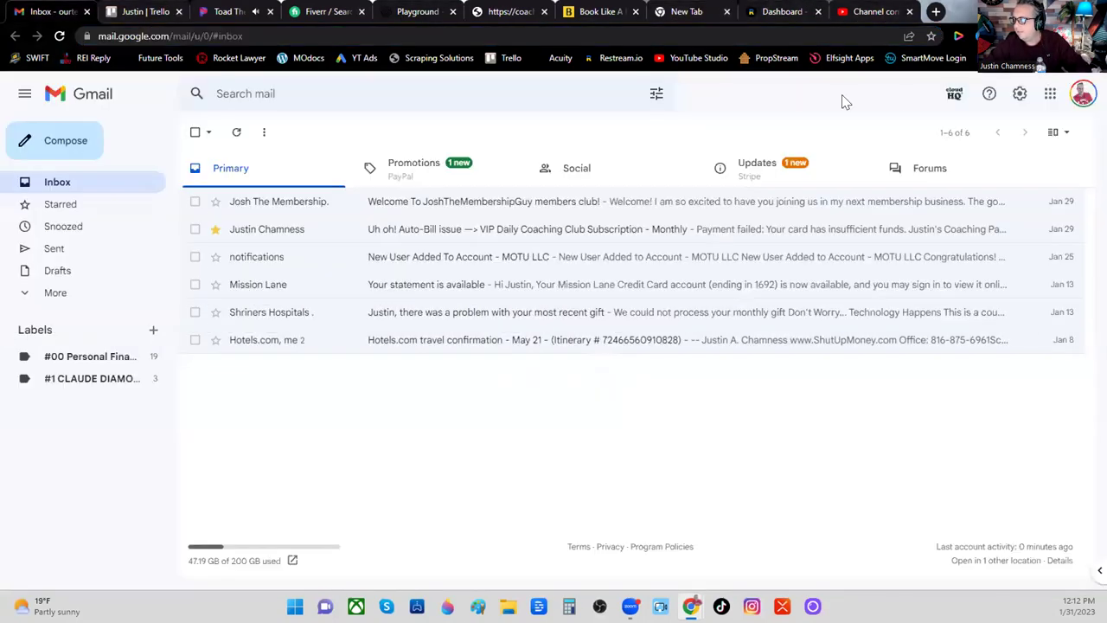
click(1050, 93)
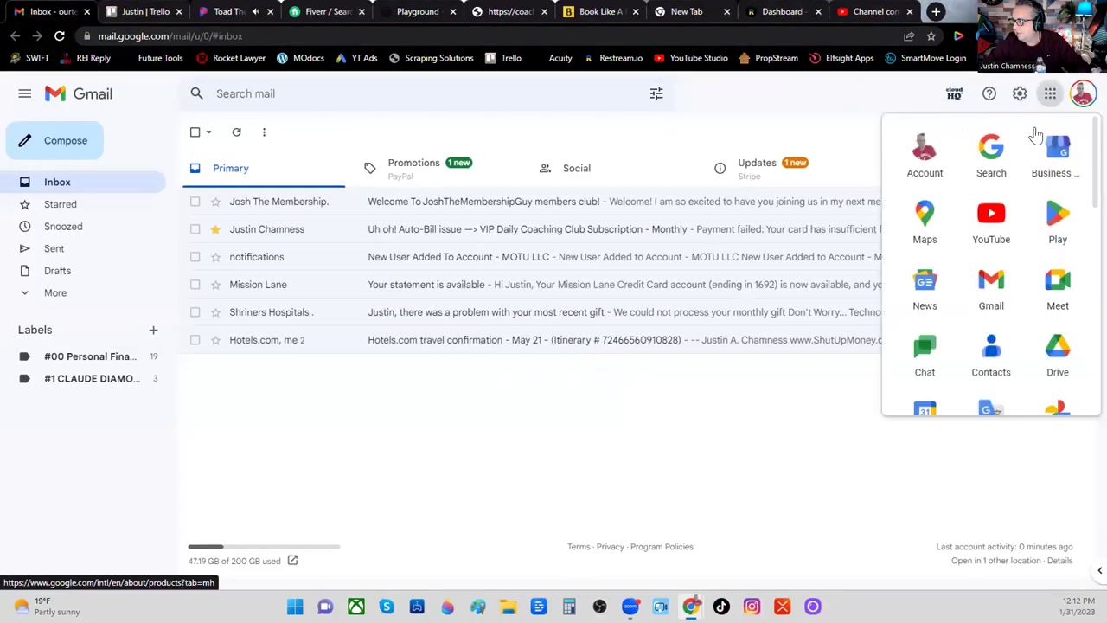
click(1047, 346)
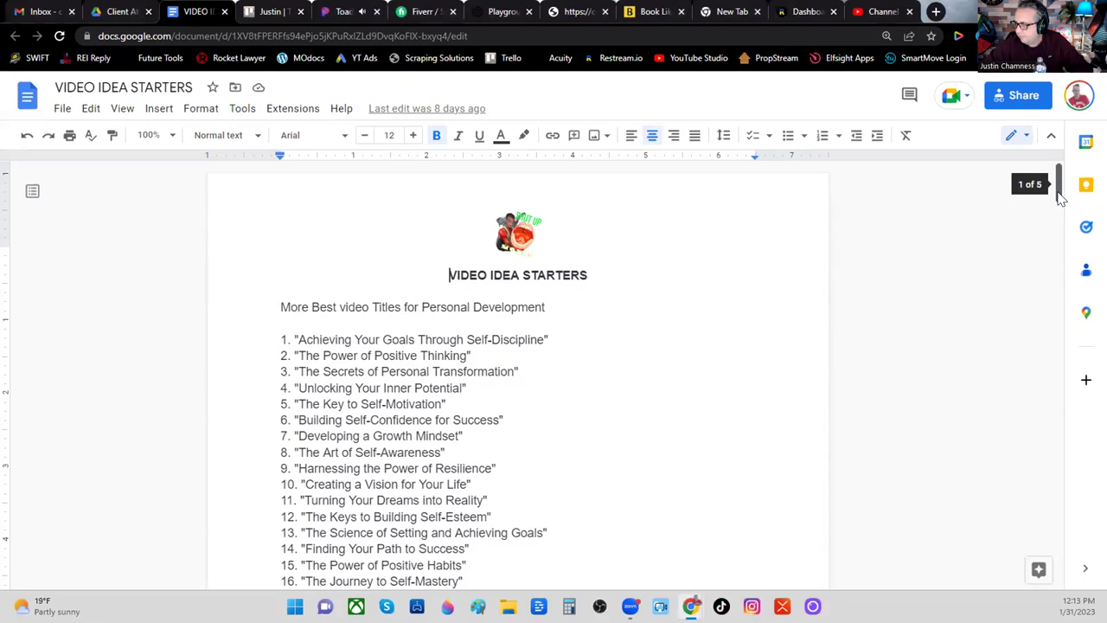
Look through the document's video title lists, including those for money coaches and team coaches, and return to the personal development list.
drag(1061, 197, 1069, 463)
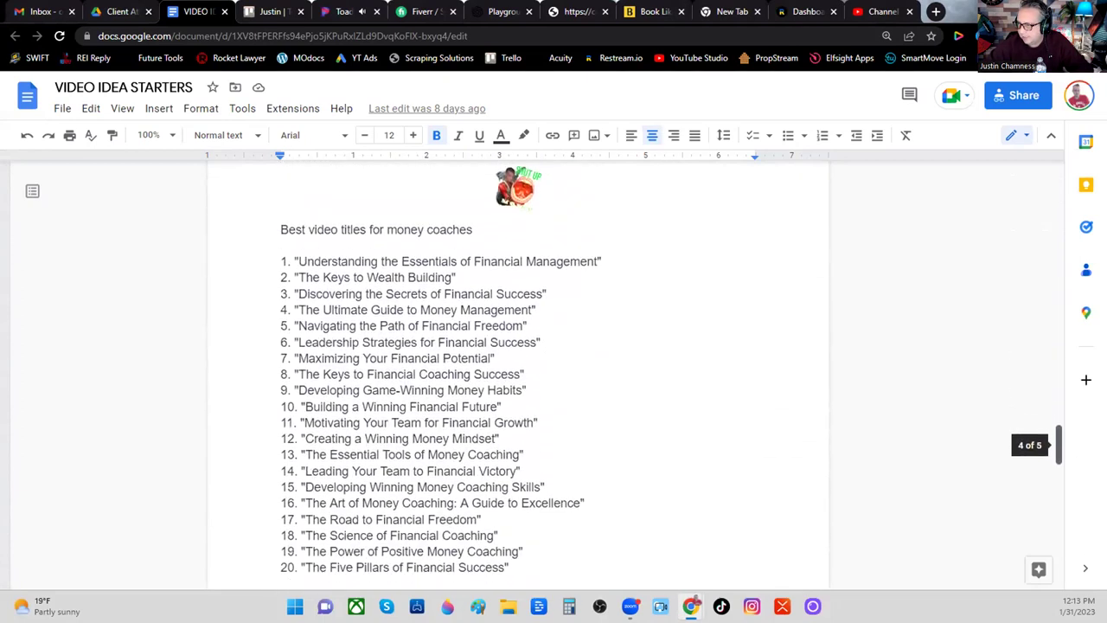
drag(1070, 445, 1069, 457)
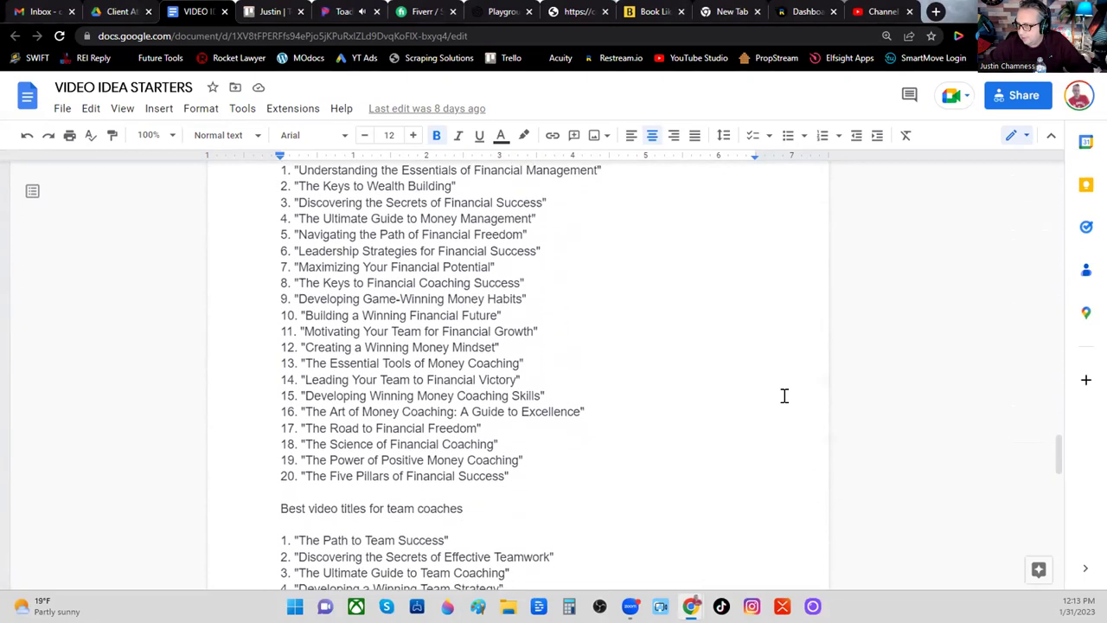
triple_click(474, 353)
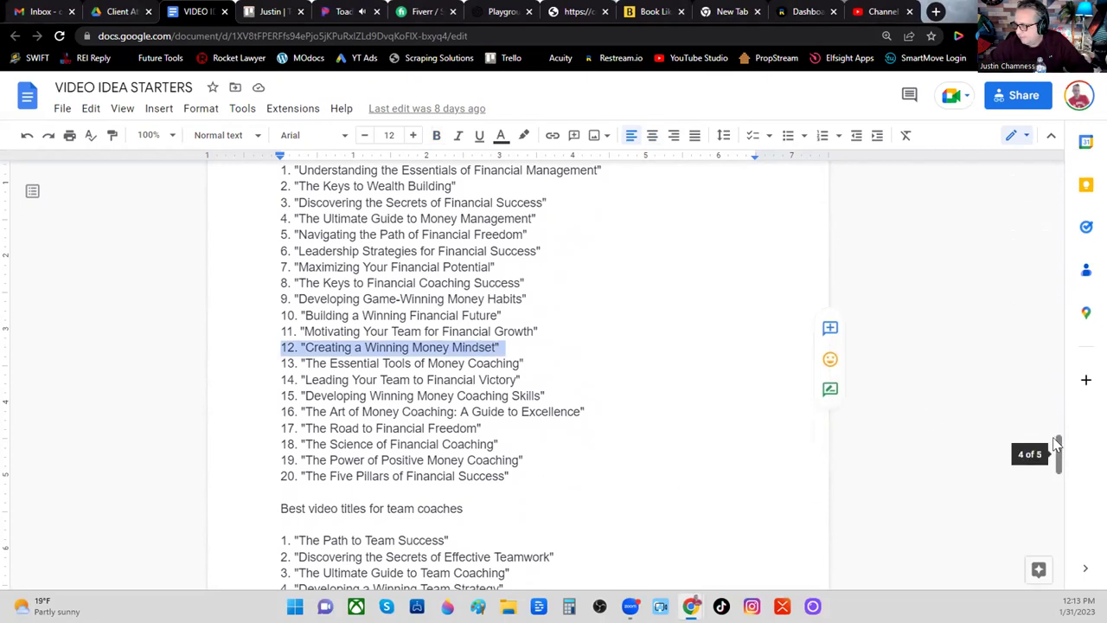
drag(1056, 444, 1026, 262)
scroll(1020, 245, up, 7)
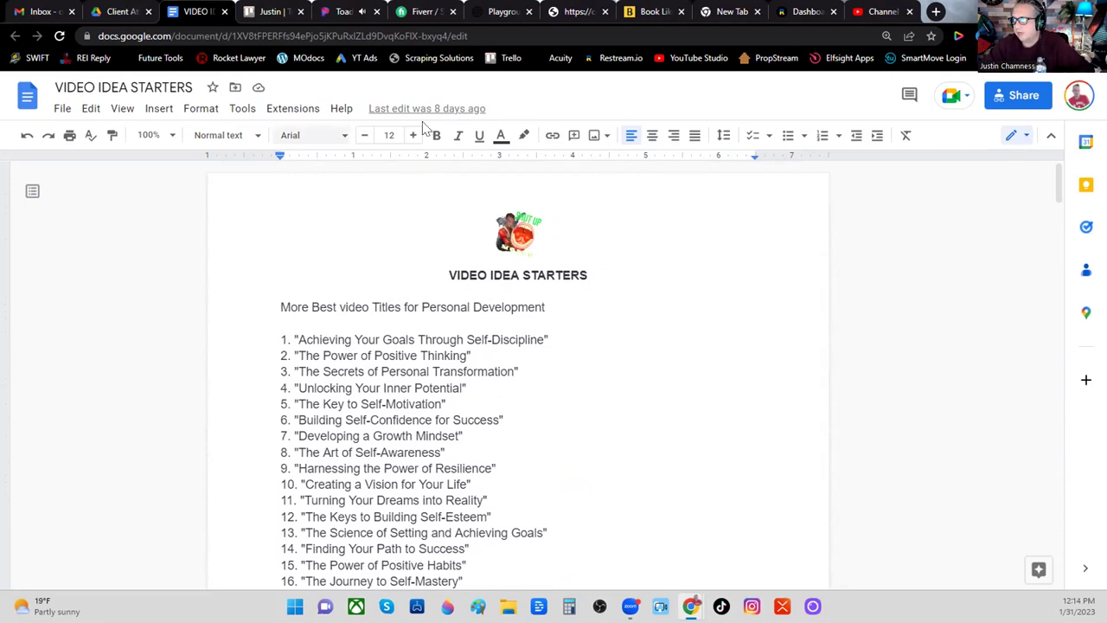
Copy the first title, "Achieving Your Goals Through Self-Discipline", and replace all the text in the OpenAI Playground with it.
triple_click(387, 337)
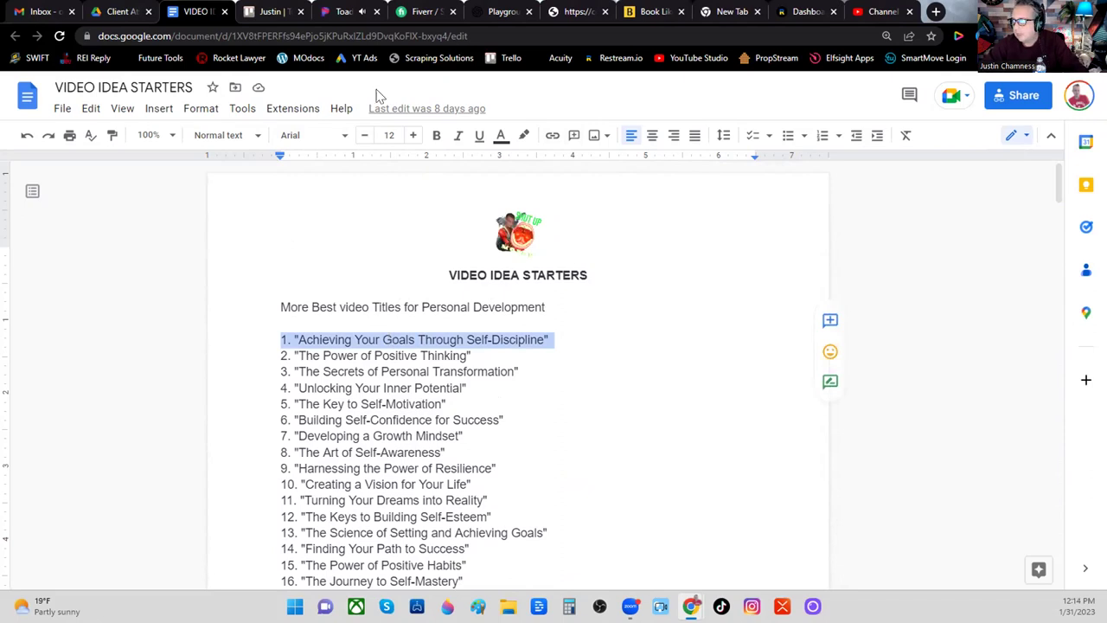
click(503, 11)
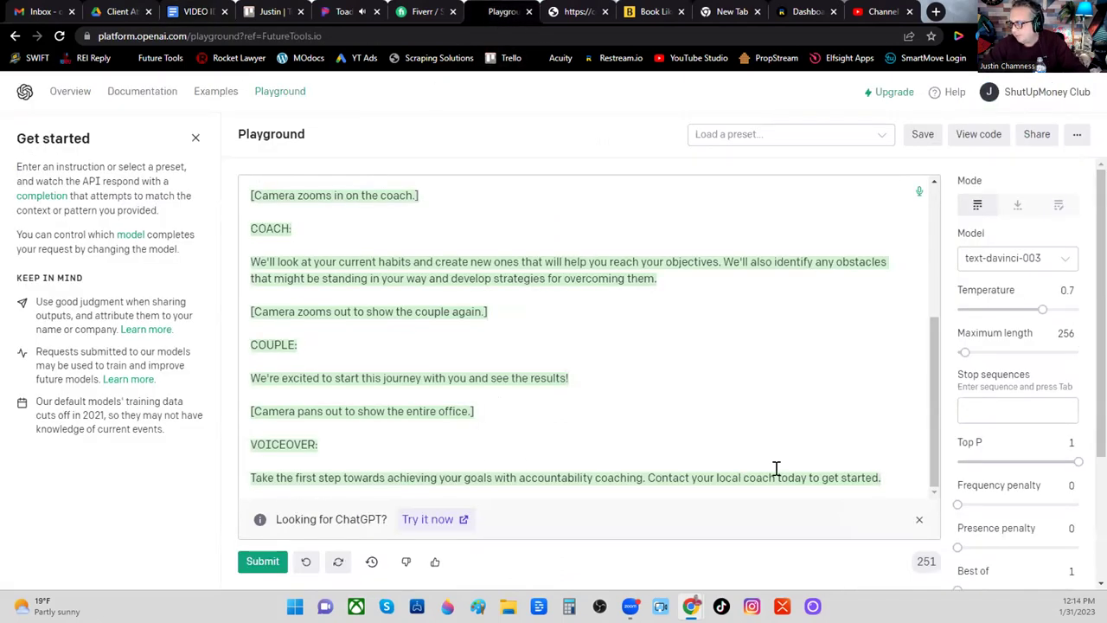
drag(900, 478, 232, 99)
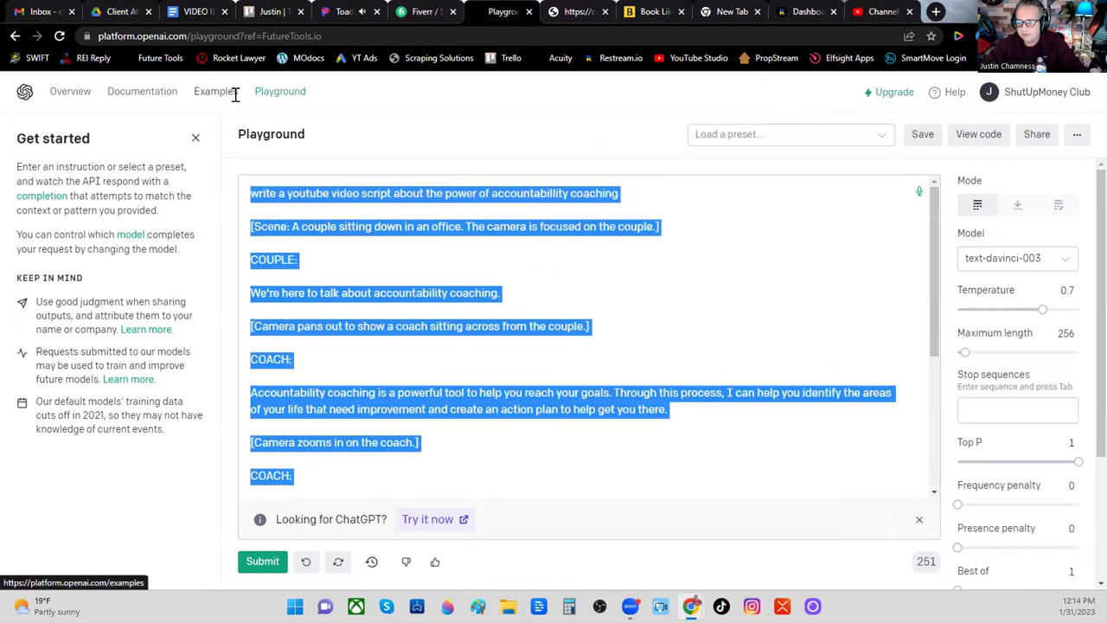
key(ctrl+x)
key(ctrl+v)
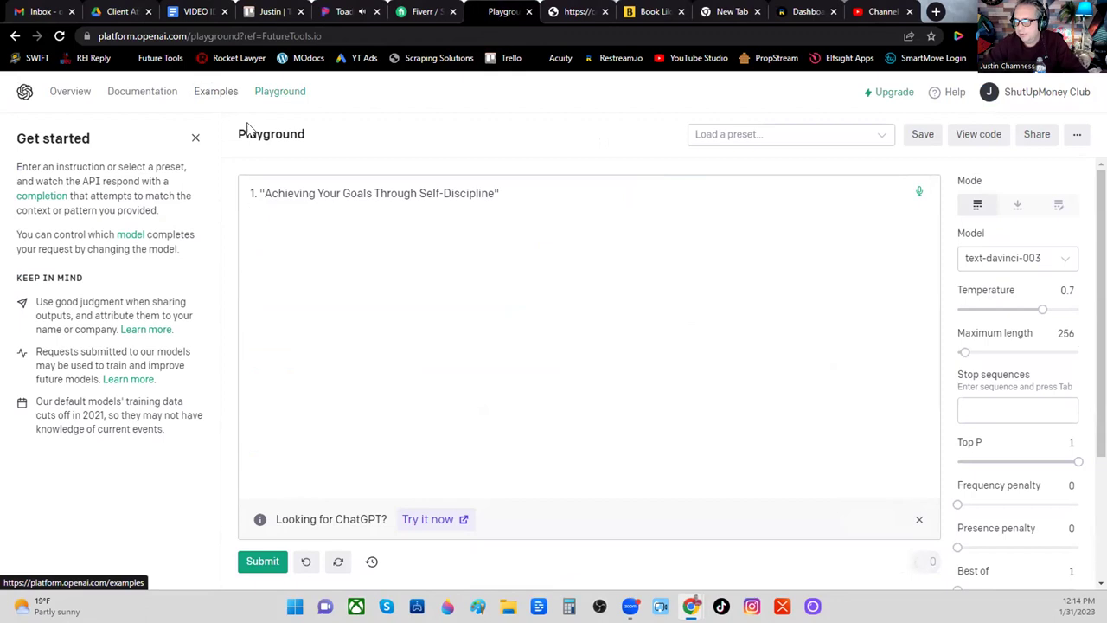
Remove the list number and the quotation marks around the pasted title in the prompt.
key(Delete)
key(Delete)
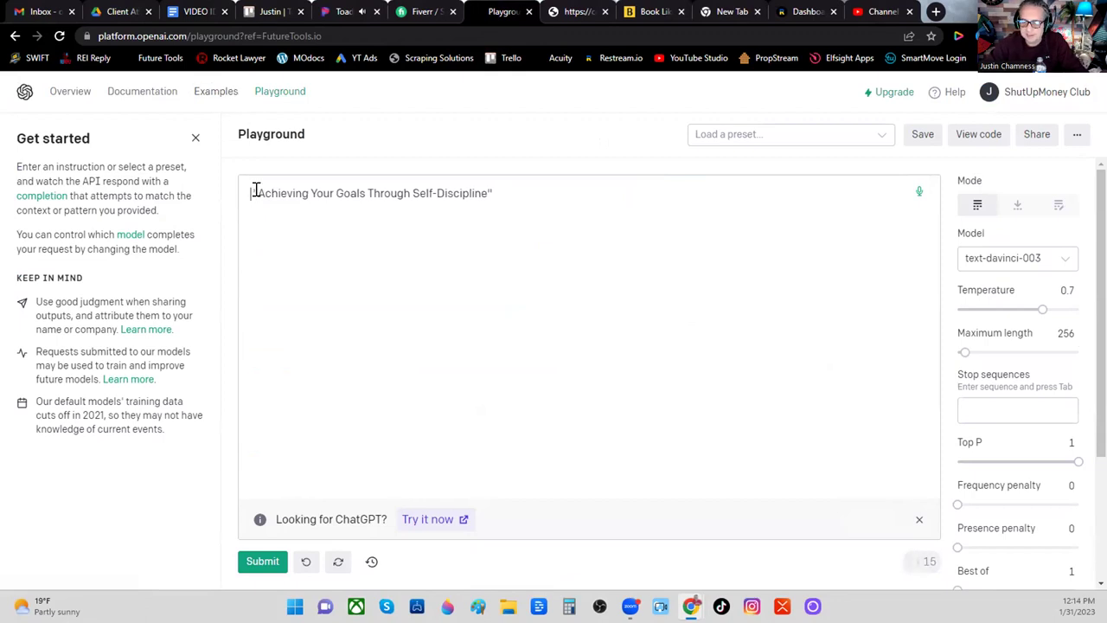
click(489, 192)
key(BackSpace)
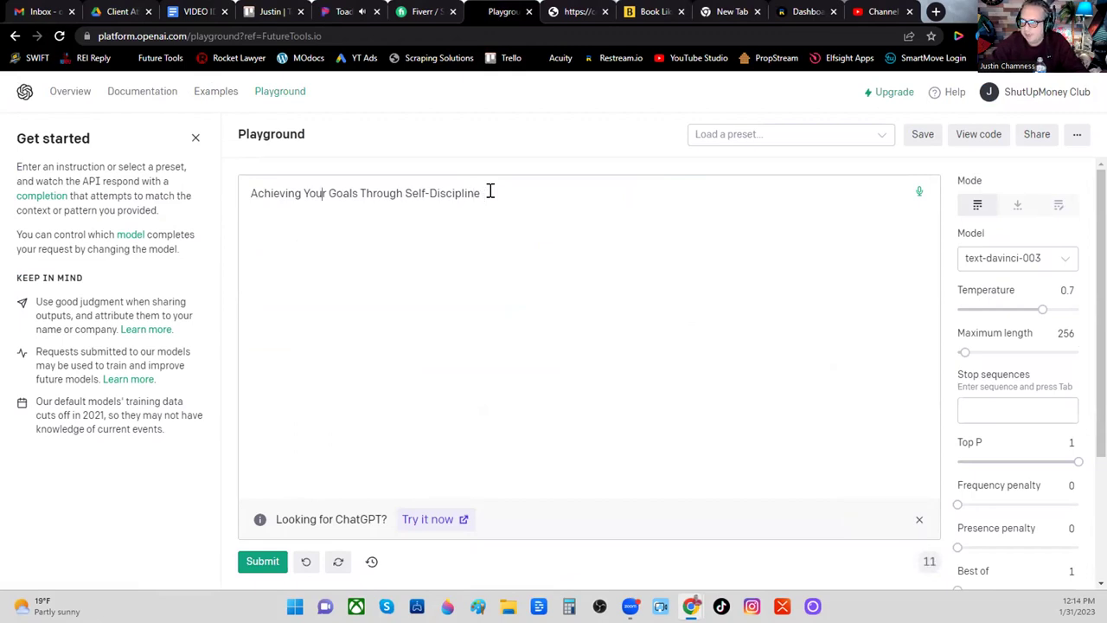
Insert "Write a Youtube Script for a coaching channel about" before the title and submit the prompt.
key(Home)
text(Write a)
text( Youtube Script)
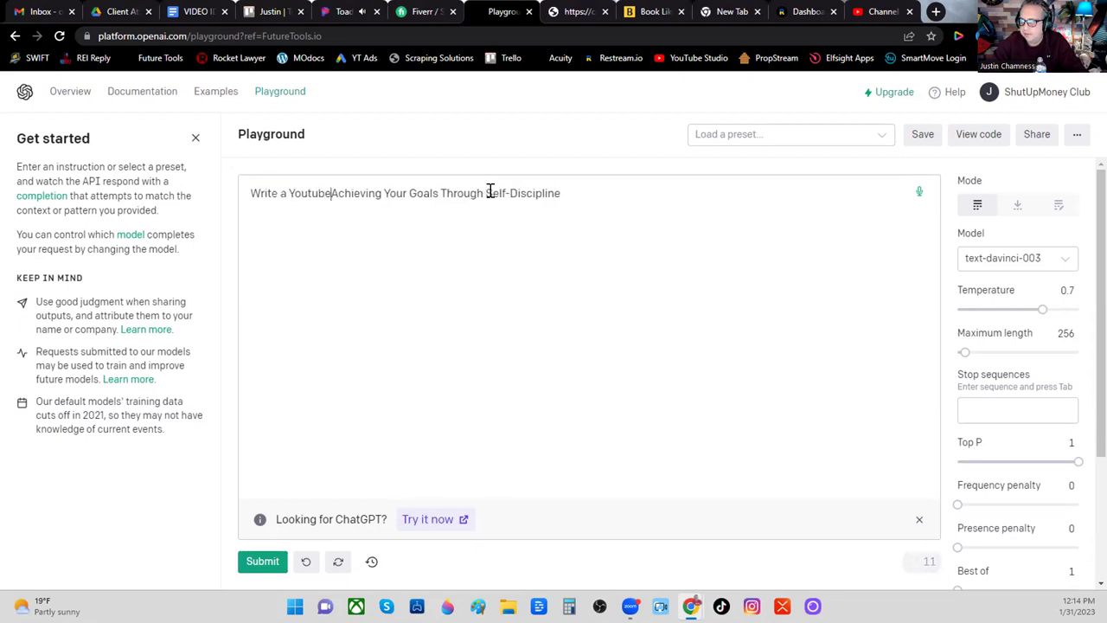
text( about)
key(BackSpace)
key(BackSpace)
key(BackSpace)
key(BackSpace)
key(BackSpace)
key(BackSpace)
text(for a coo)
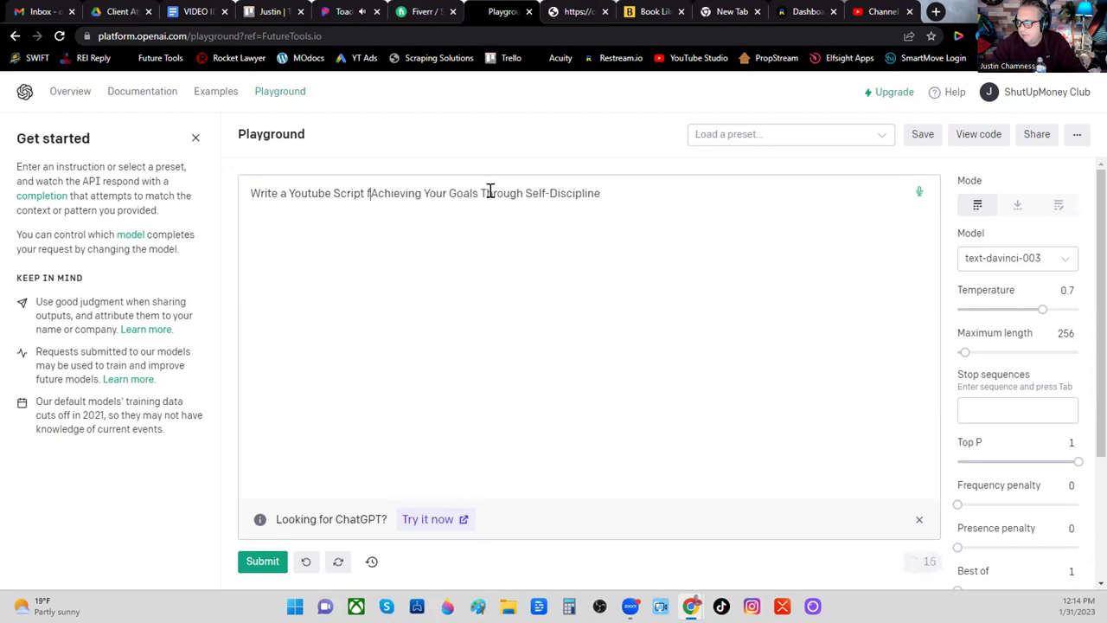
text(aching chan)
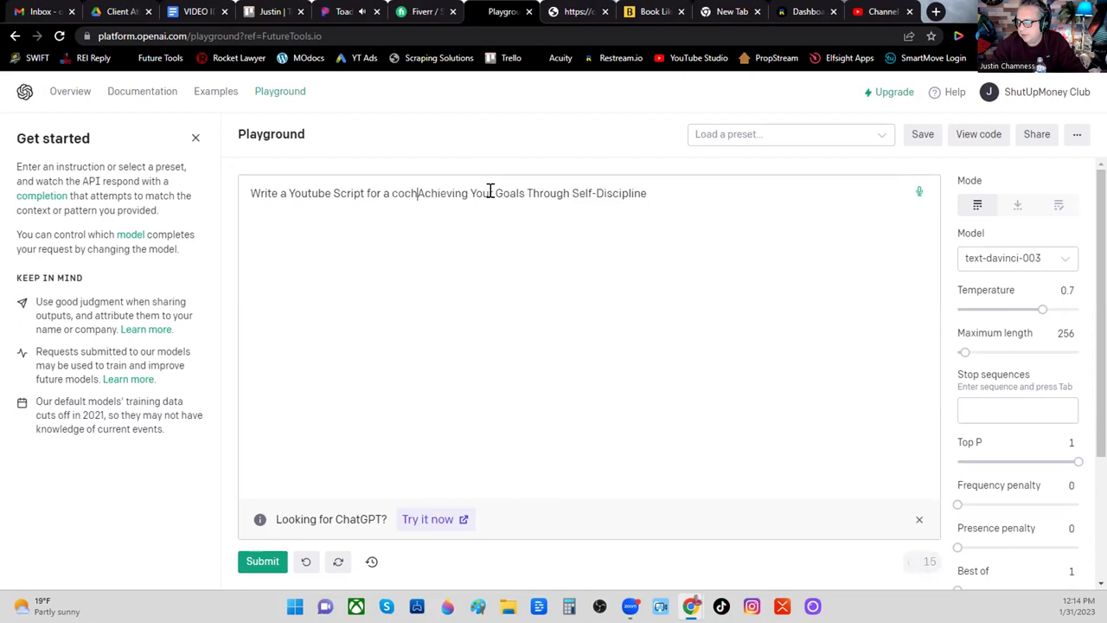
text(nel about)
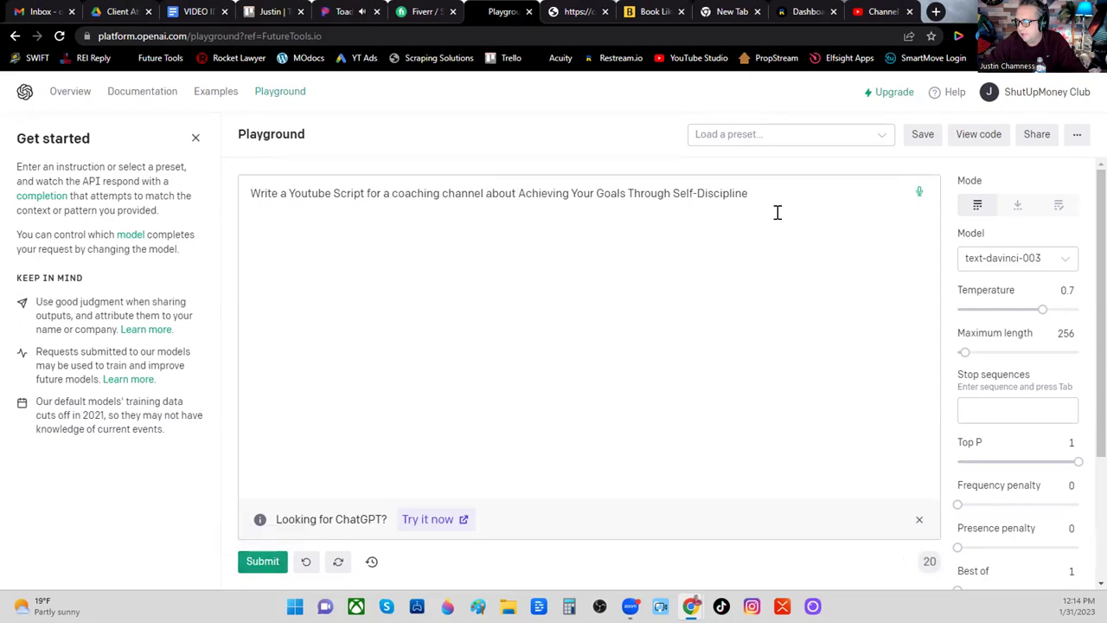
click(265, 573)
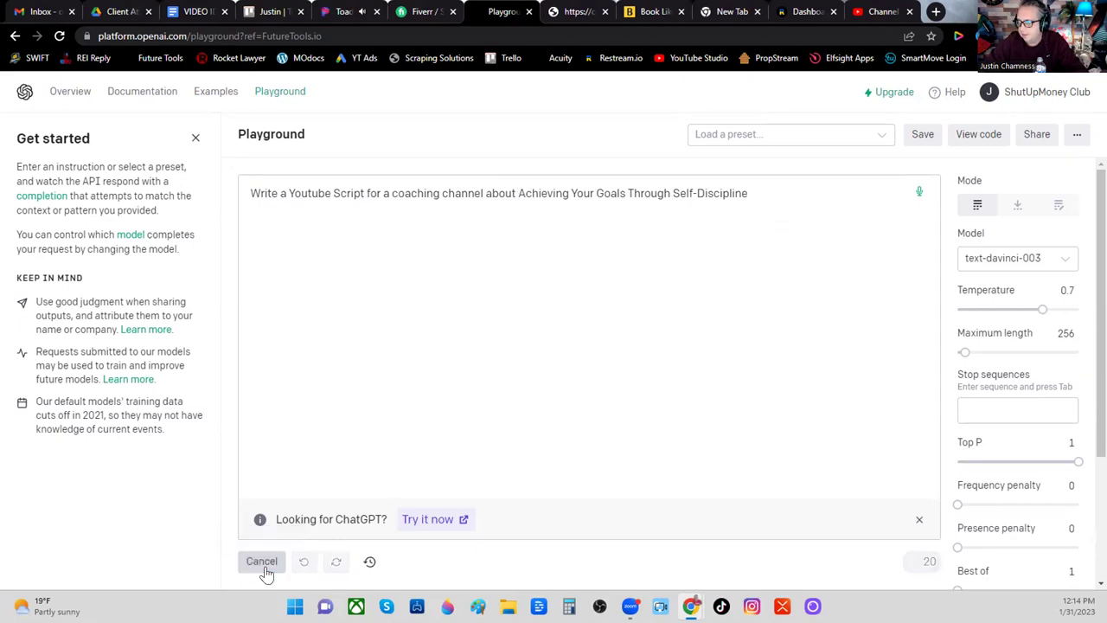